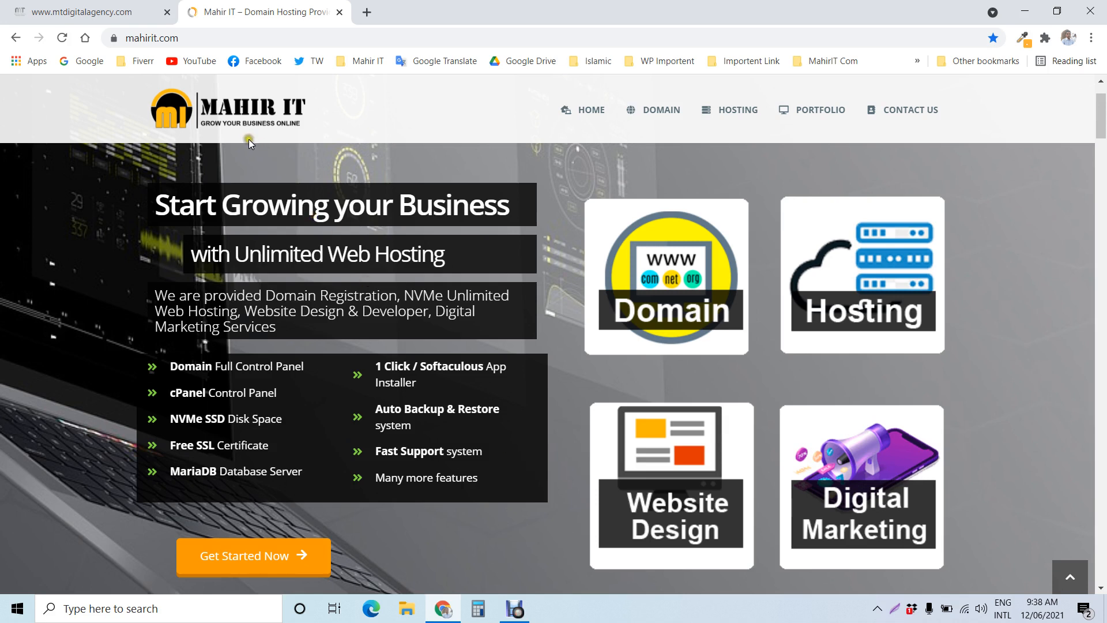
Step: Check whether mtdigitalagency.com loads in its browser tab and minimize the browser
left_click(46, 4)
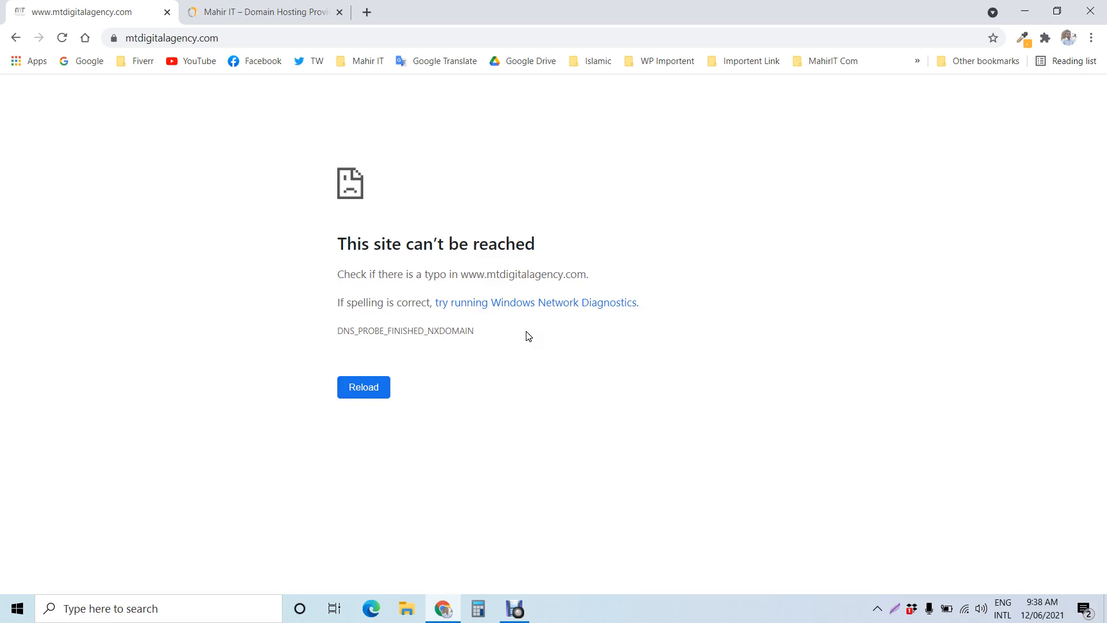
left_click(1024, 11)
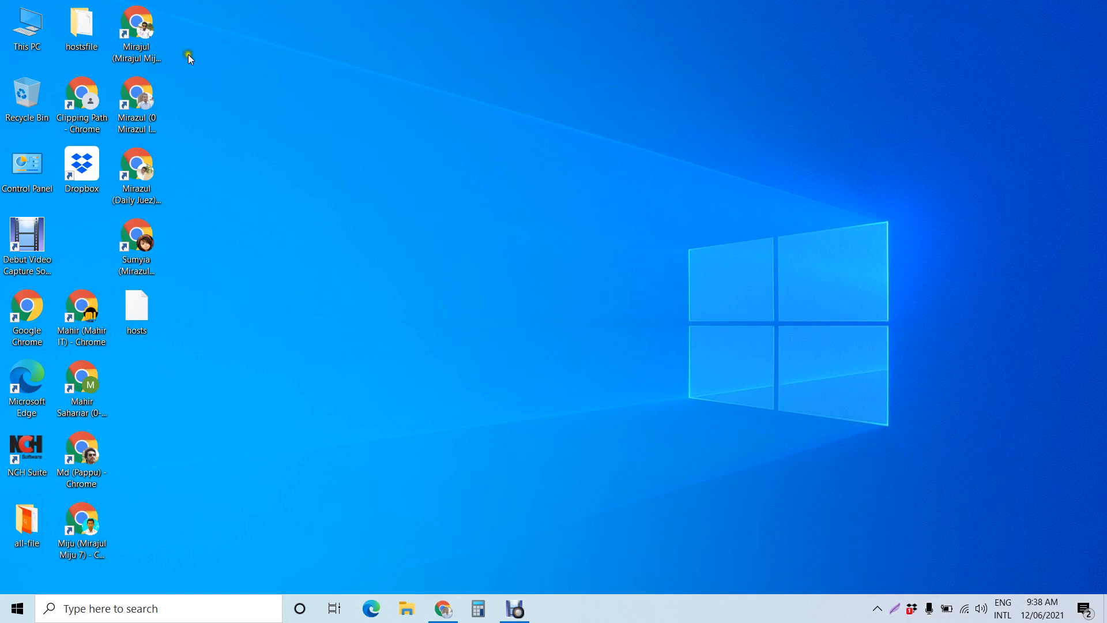
Step: Open This PC, Local Disk (C:), and the Windows folder in File Explorer
double_click(20, 46)
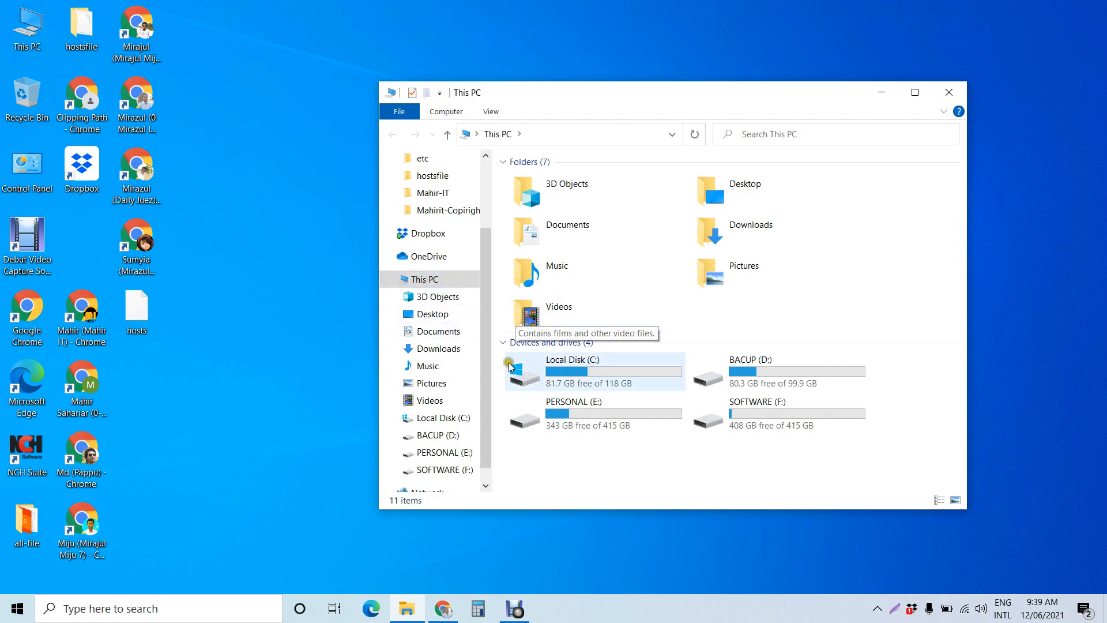
left_click(464, 419)
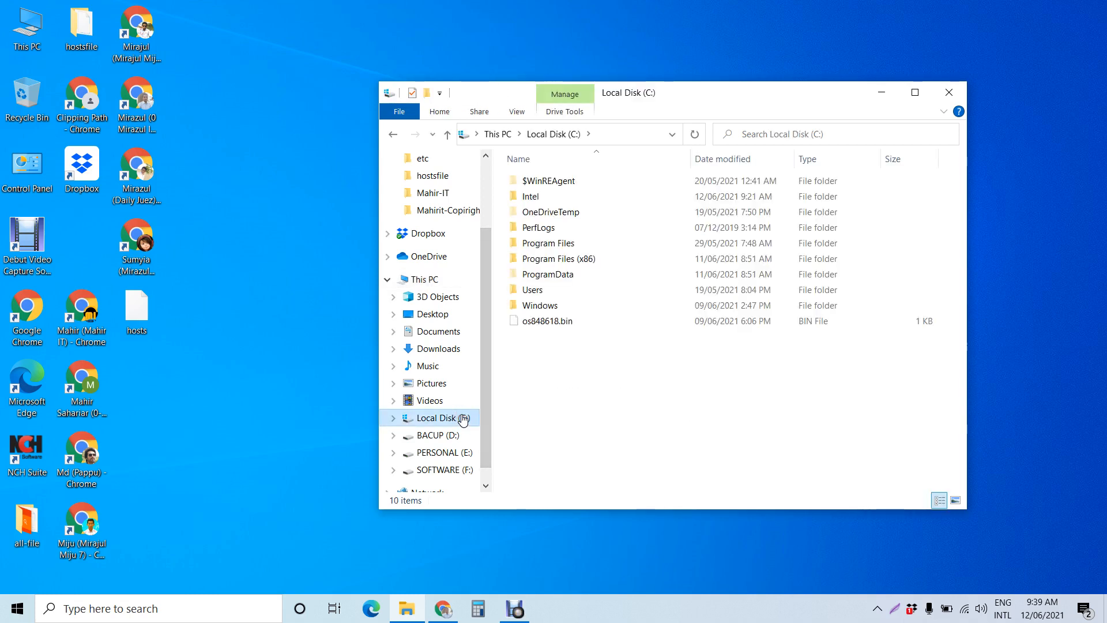
double_click(558, 307)
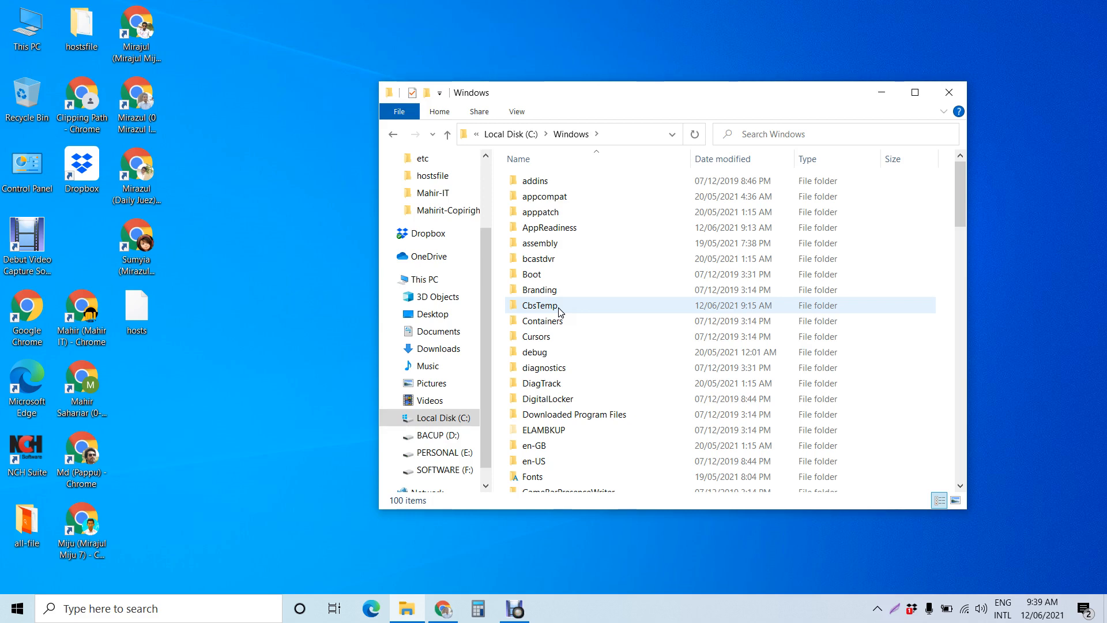
left_click(514, 609)
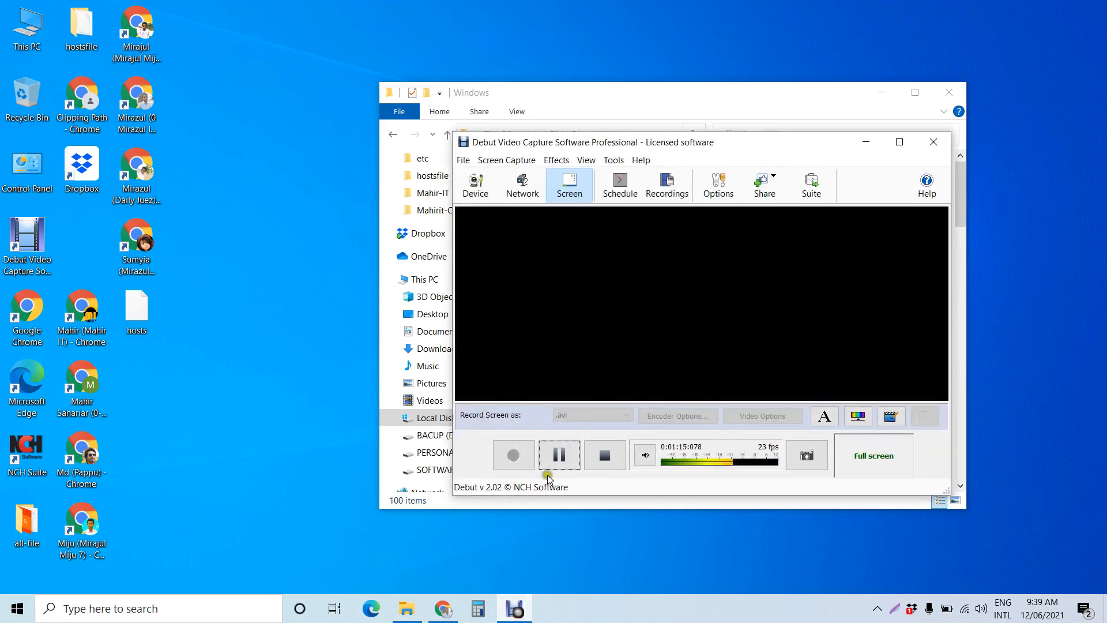
left_click(863, 143)
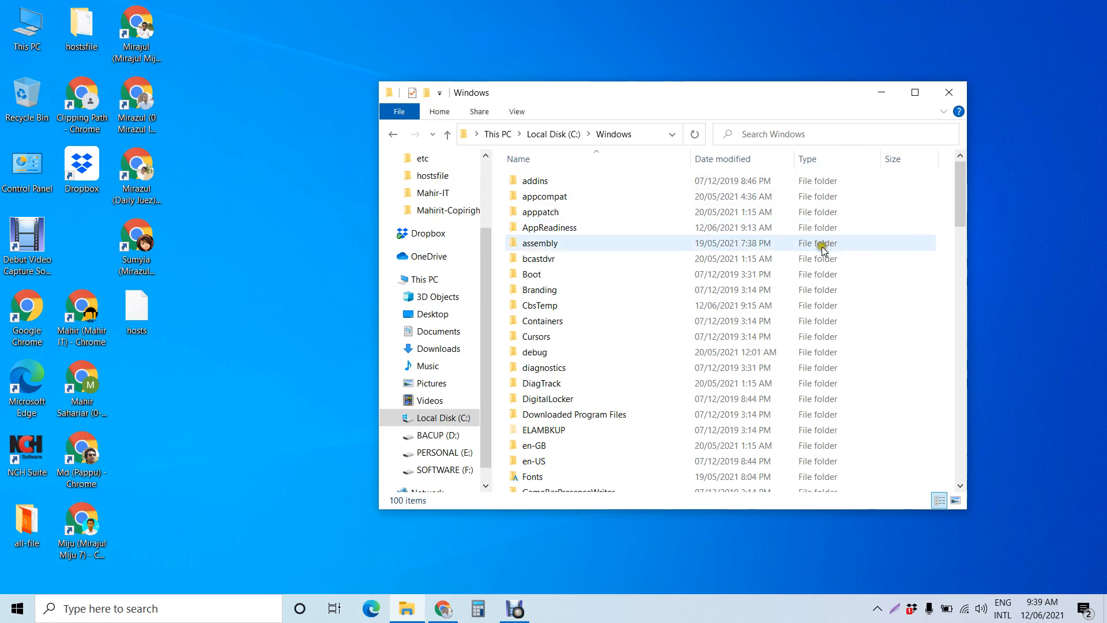
Step: Open the System32 folder inside the Windows folder
left_click(572, 299)
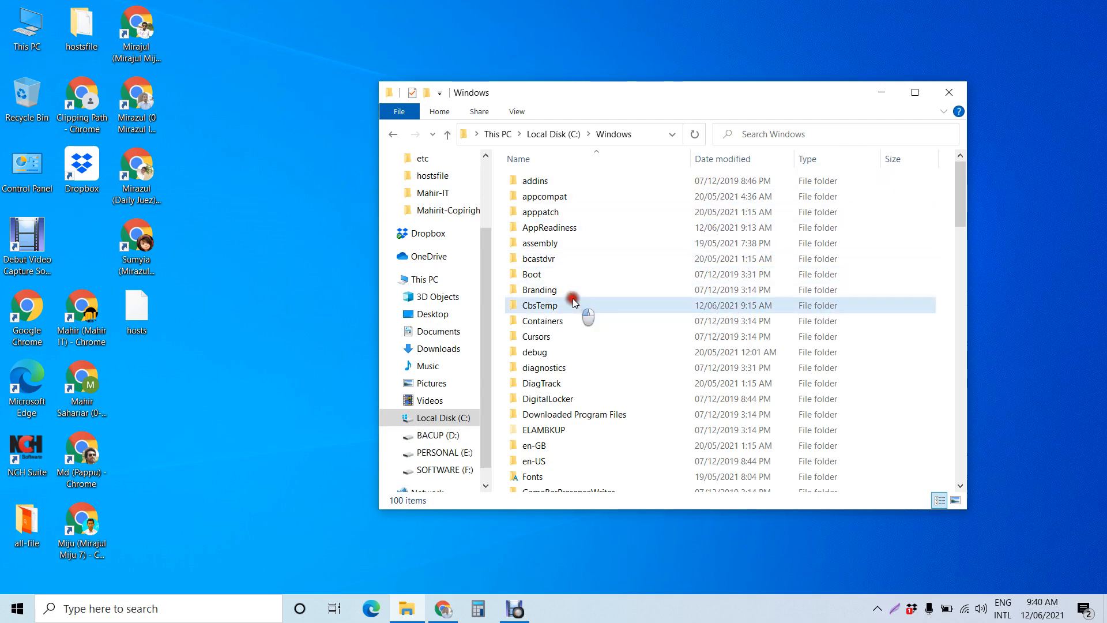
key("s")
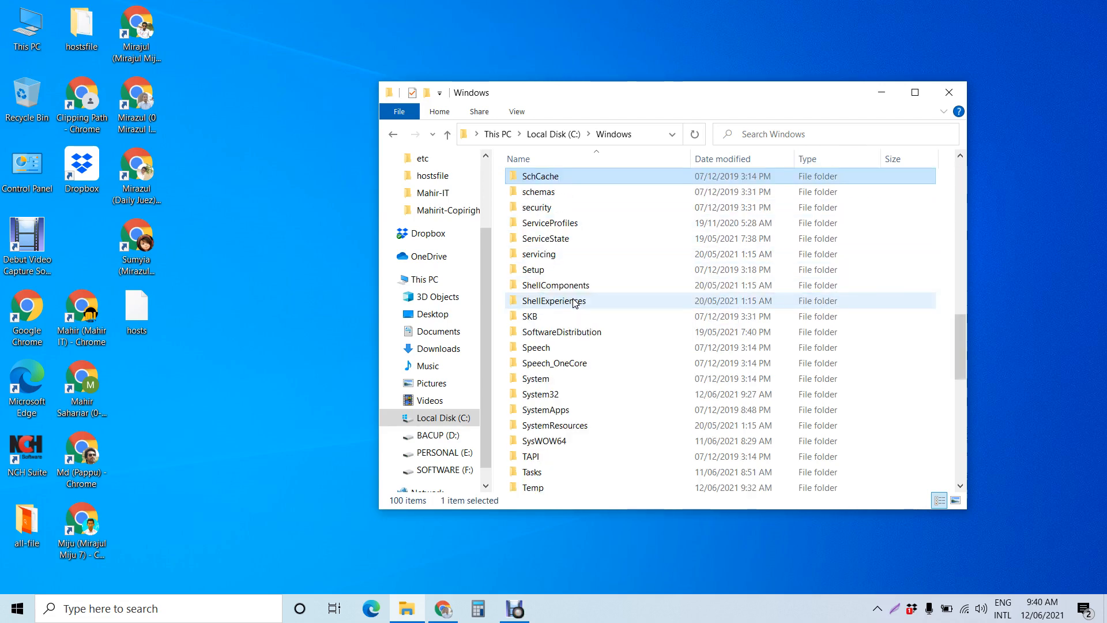
double_click(549, 396)
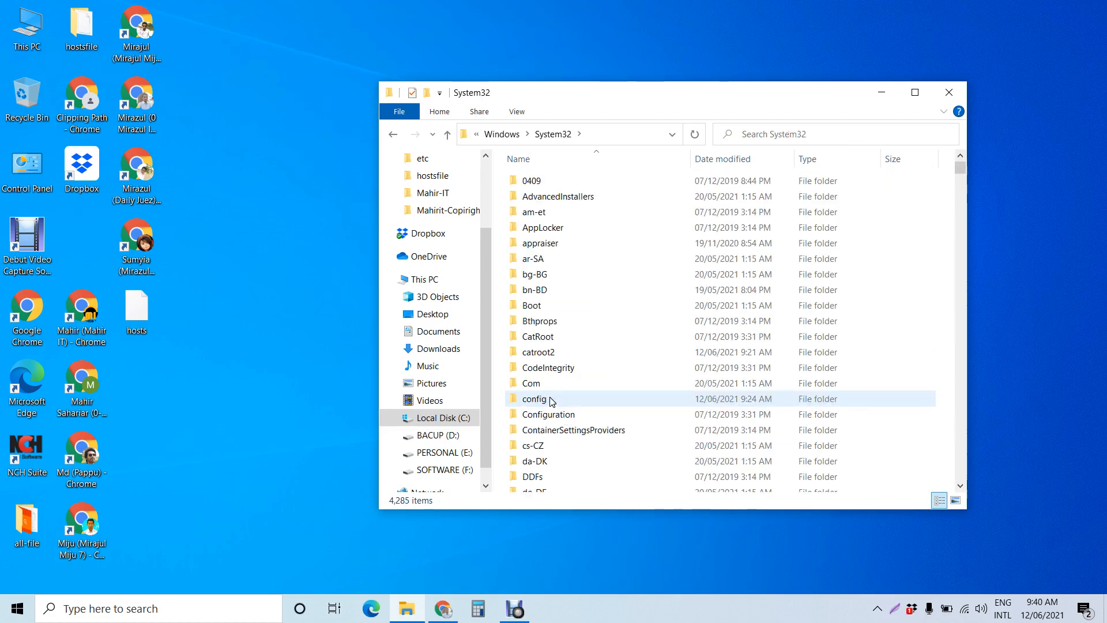
Step: Find and open the drivers folder inside System32
left_click(559, 370)
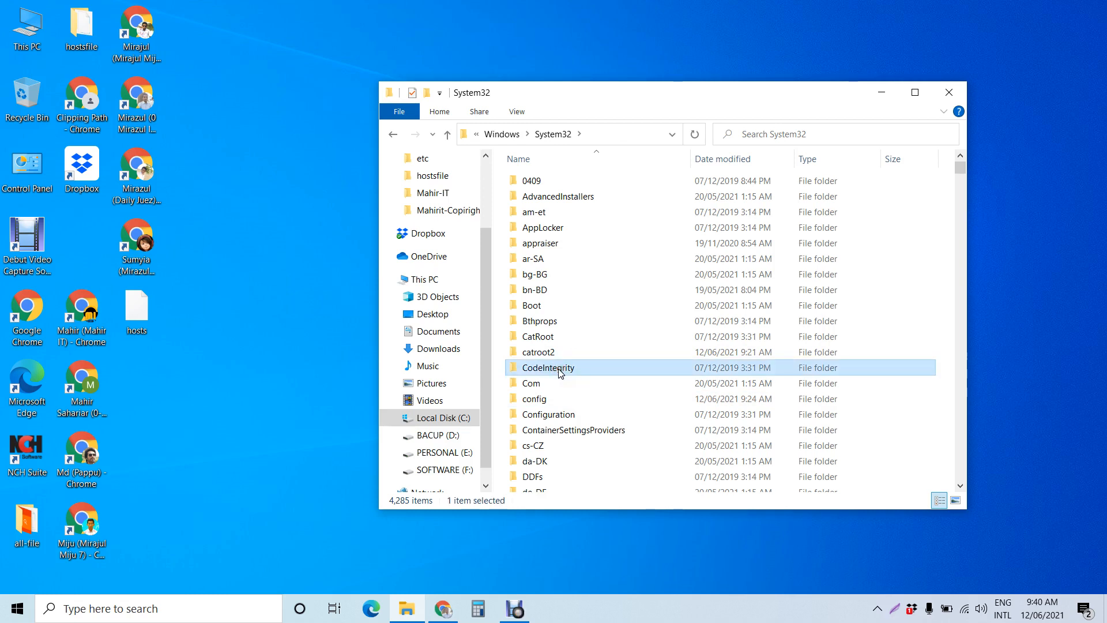
key("d")
key("Down")
key("Down")
key("Down")
key("Down")
key("Down")
key("Down")
key("Down")
key("Down")
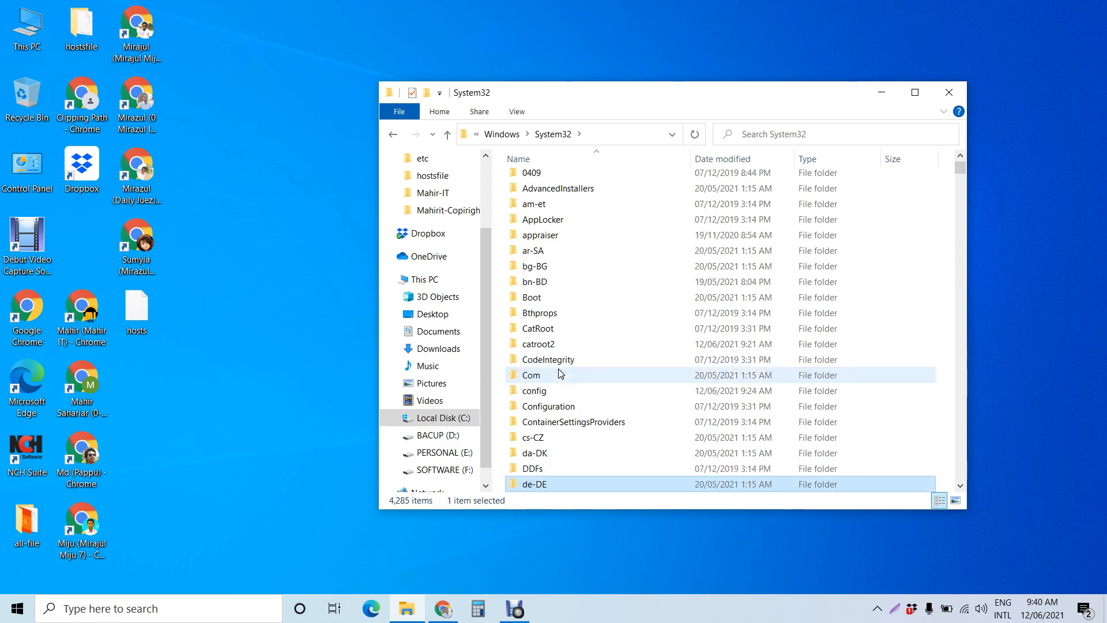
key("Up")
key("Up")
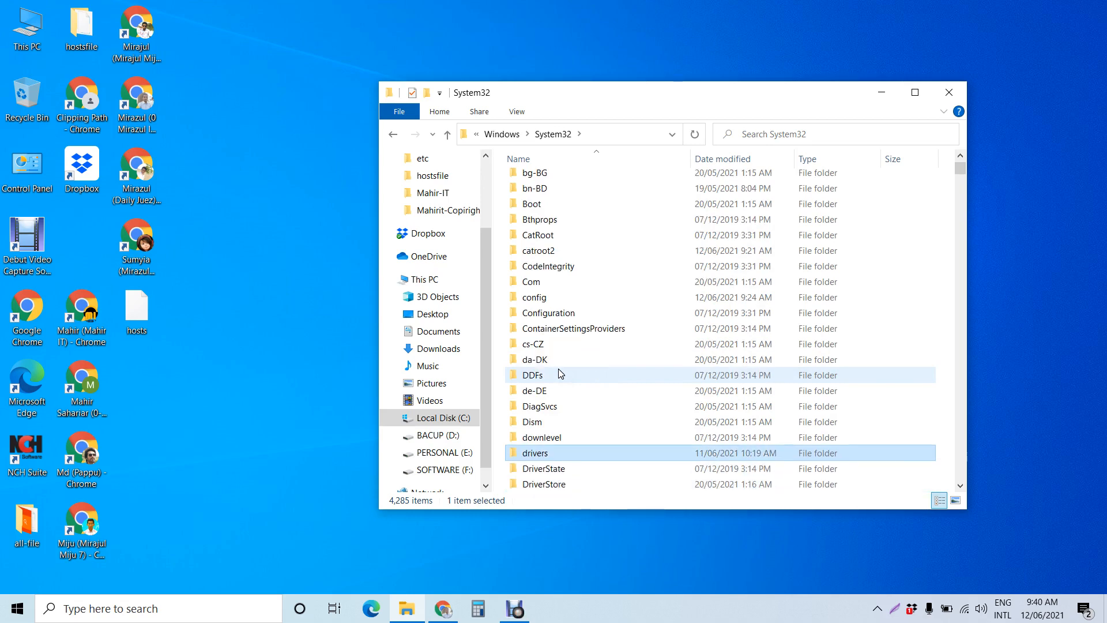
key("Return")
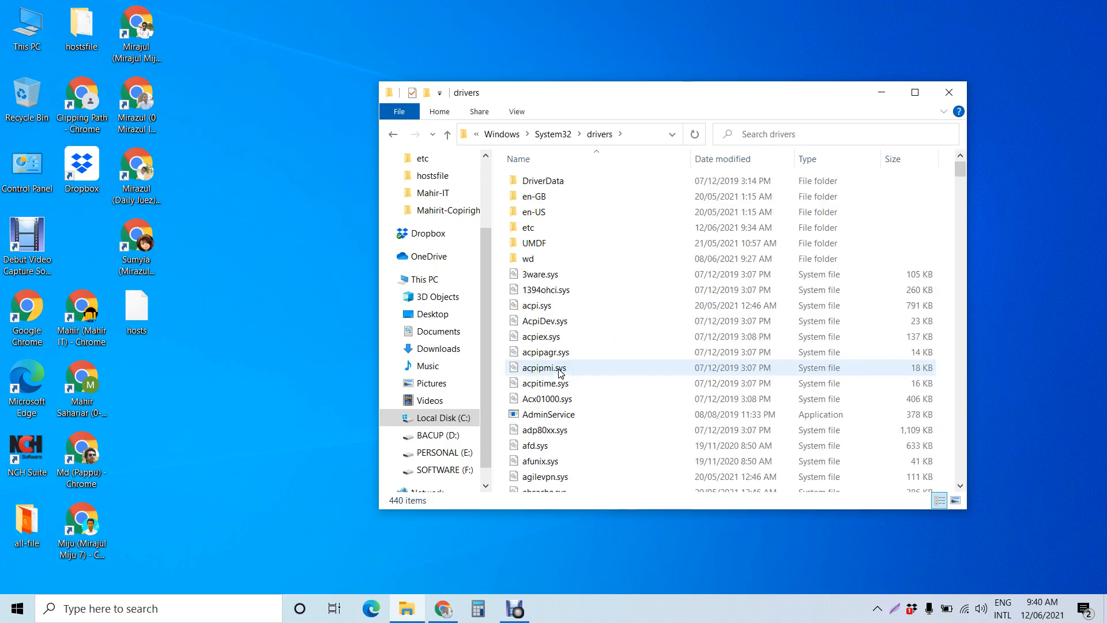
Step: Open the etc folder inside drivers and maximize the File Explorer window
double_click(541, 231)
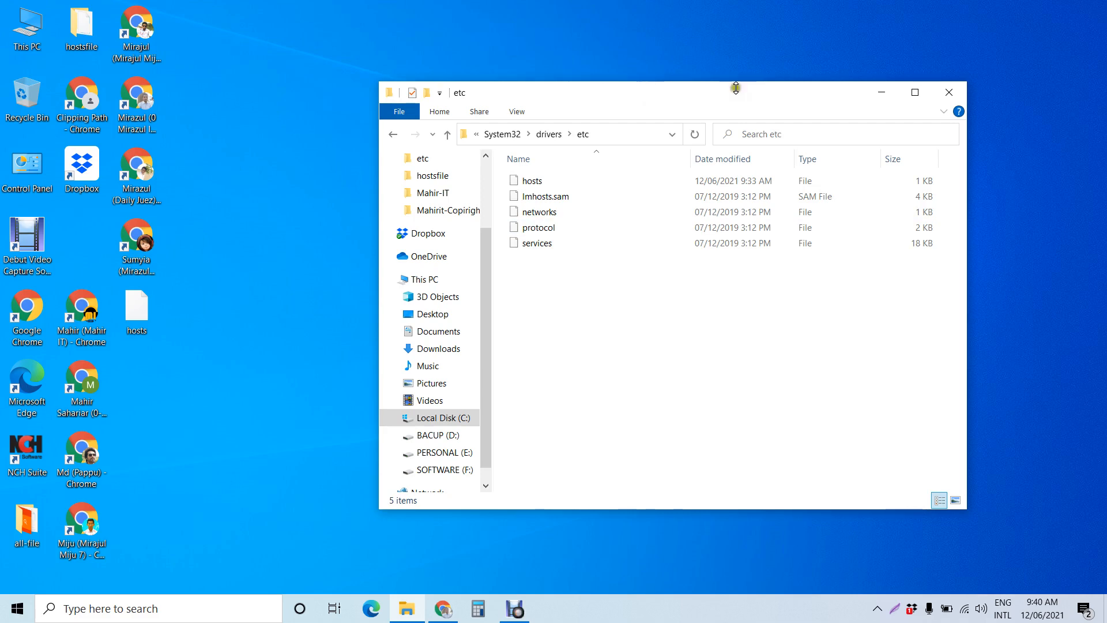
left_click(913, 96)
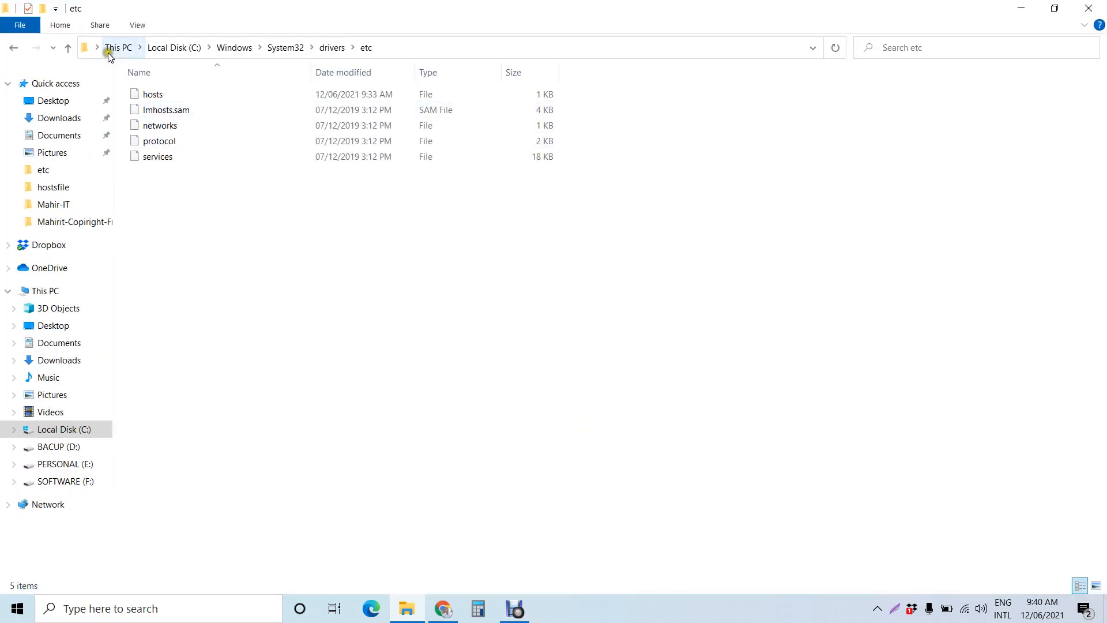
Step: Copy the hosts file from the etc folder to the desktop, replacing the file already there
left_click(175, 48)
left_click(179, 98)
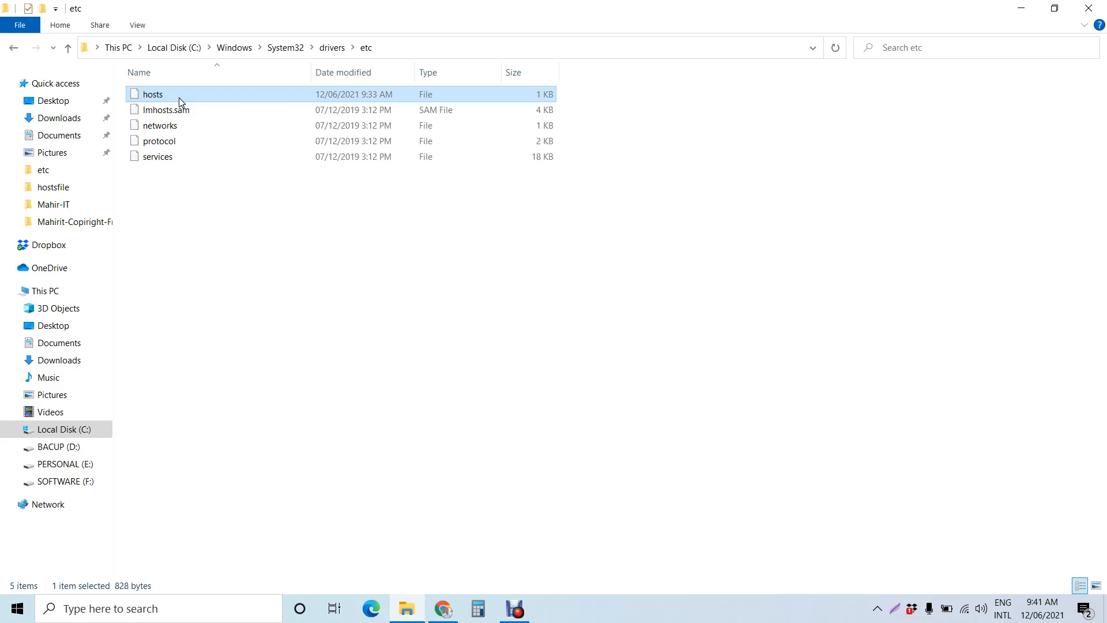
left_click(1019, 6)
left_click(524, 313)
key("ctrl+v")
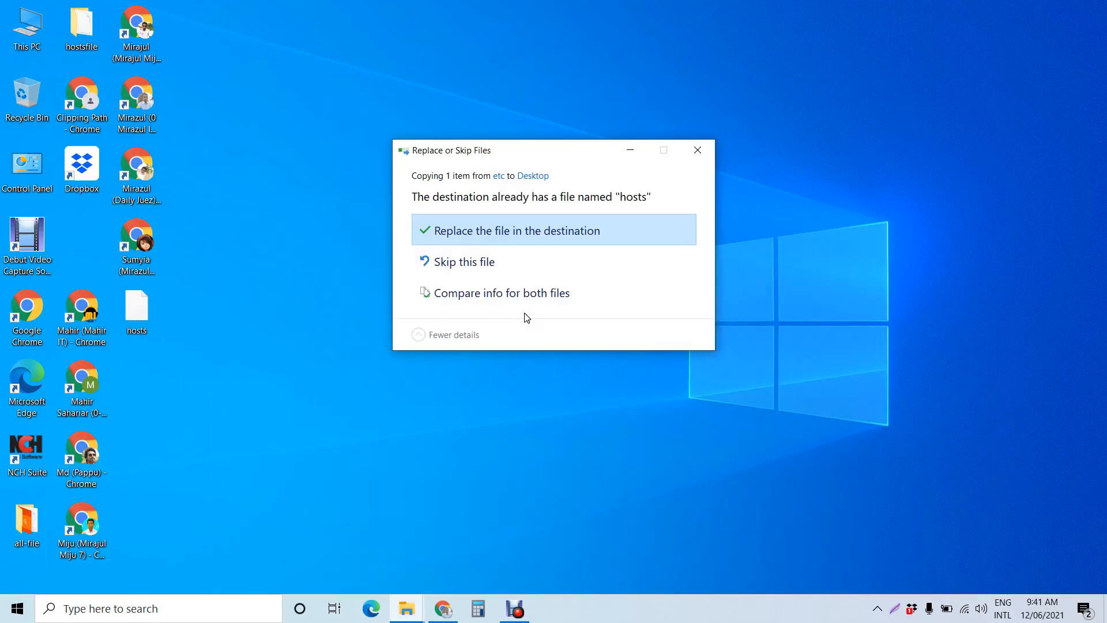
left_click(528, 240)
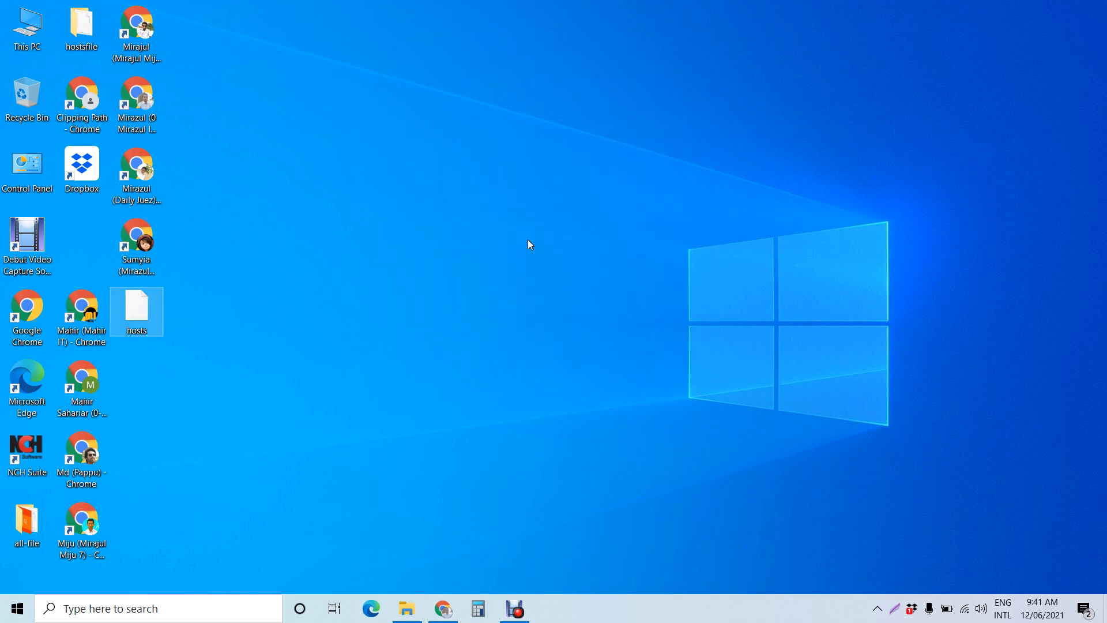
Step: Open the desktop copy of hosts with Notepad and reposition its window
left_click(528, 240)
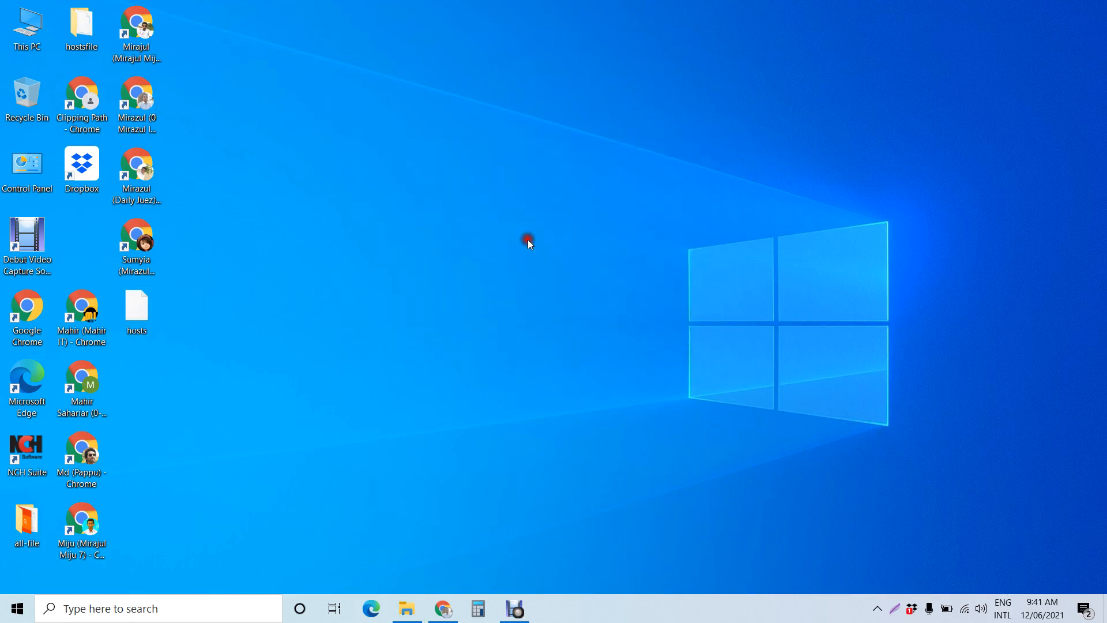
left_click(137, 312)
double_click(137, 312)
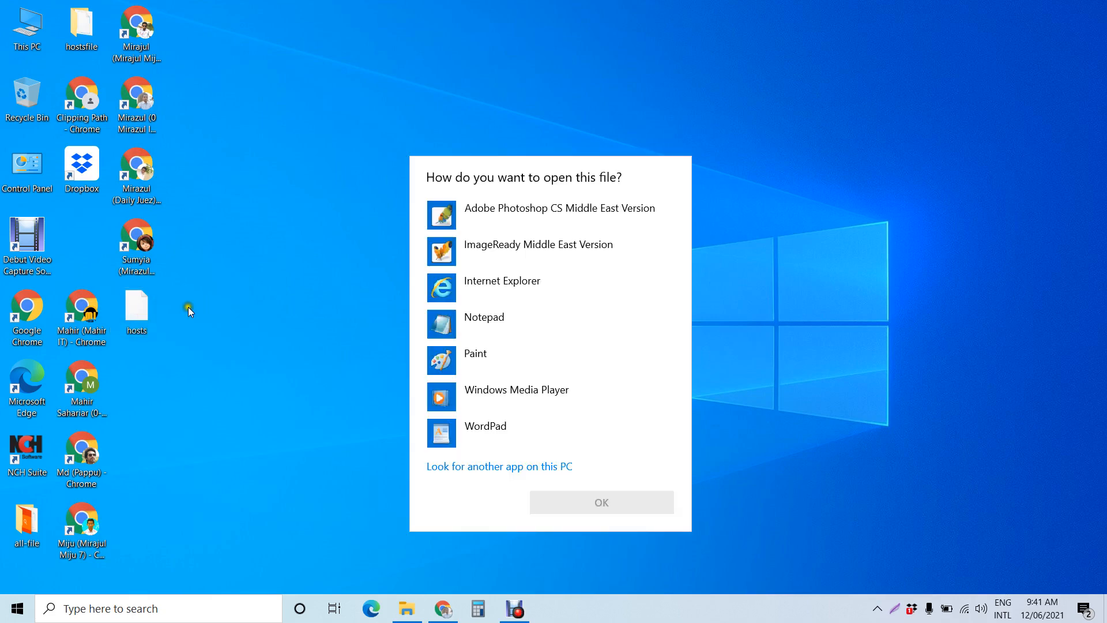
left_click(490, 321)
left_click(602, 500)
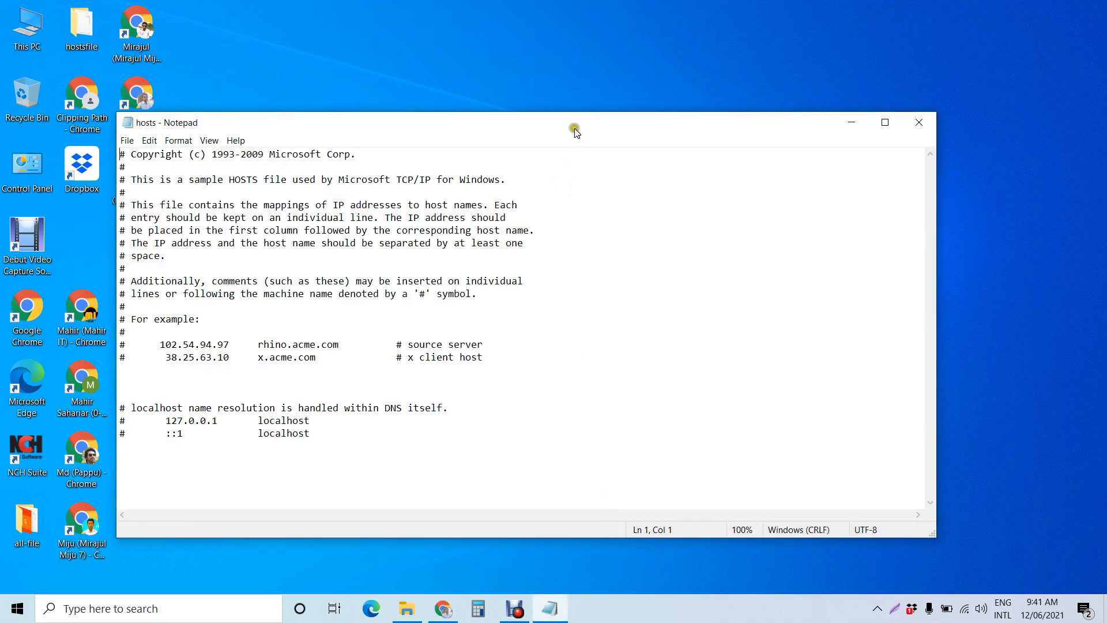
left_click_drag(557, 128, 717, 95)
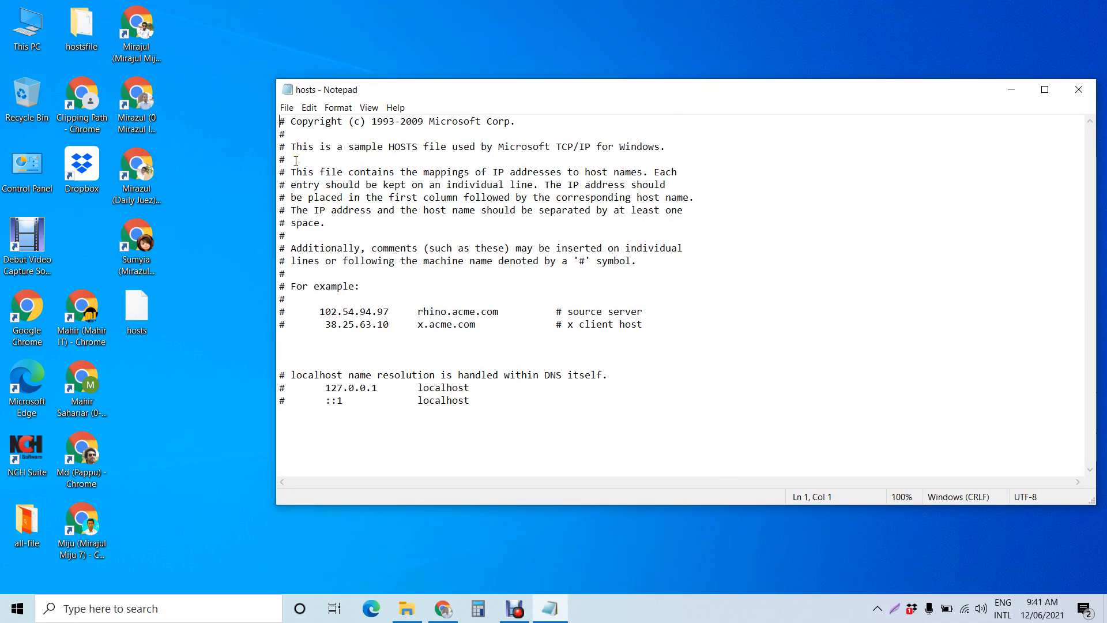
Step: Open the hostsfile folder on the desktop and open its hosts file with Notepad
double_click(82, 34)
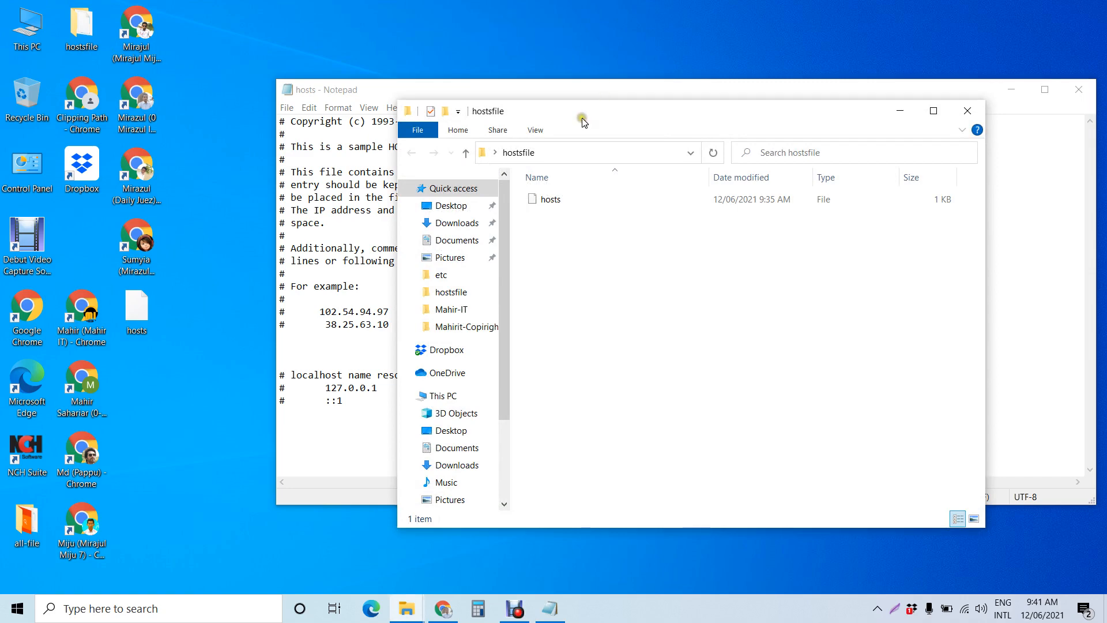
left_click_drag(583, 120, 271, 145)
double_click(262, 224)
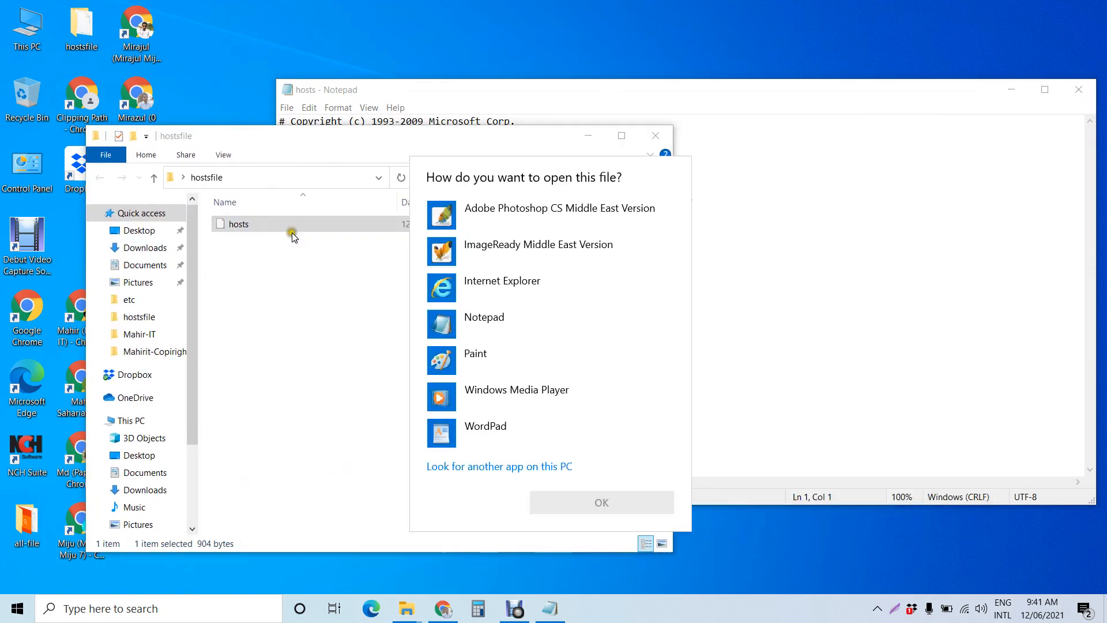
left_click(472, 320)
left_click(605, 502)
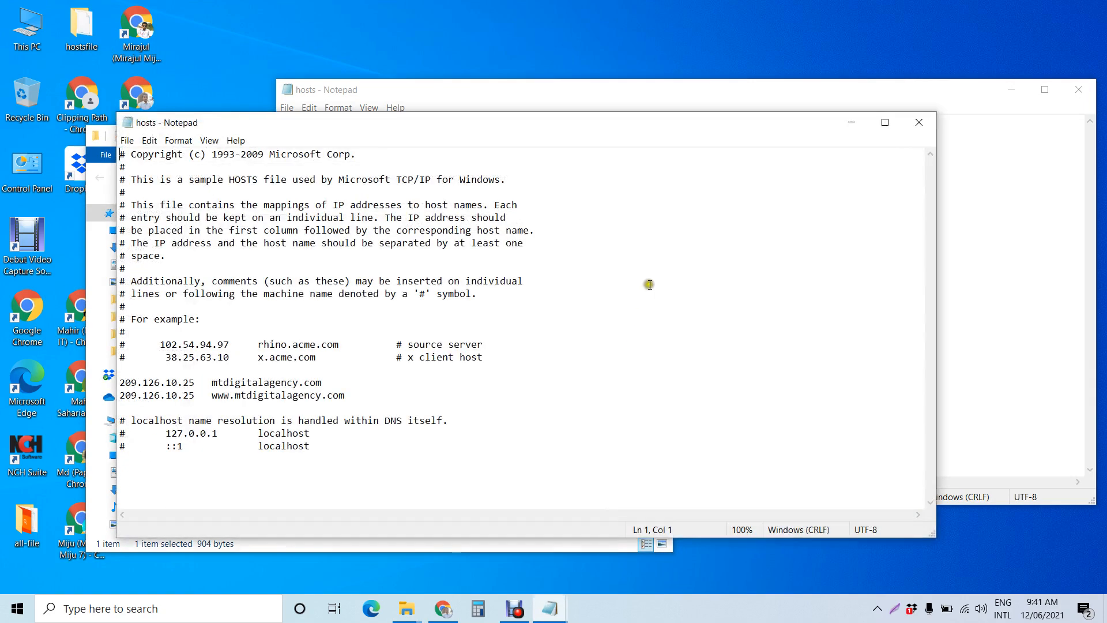
Step: Bring the hostsfile Notepad window forward and copy the IP address 209.126.10.25 from its first entry
left_click(851, 119)
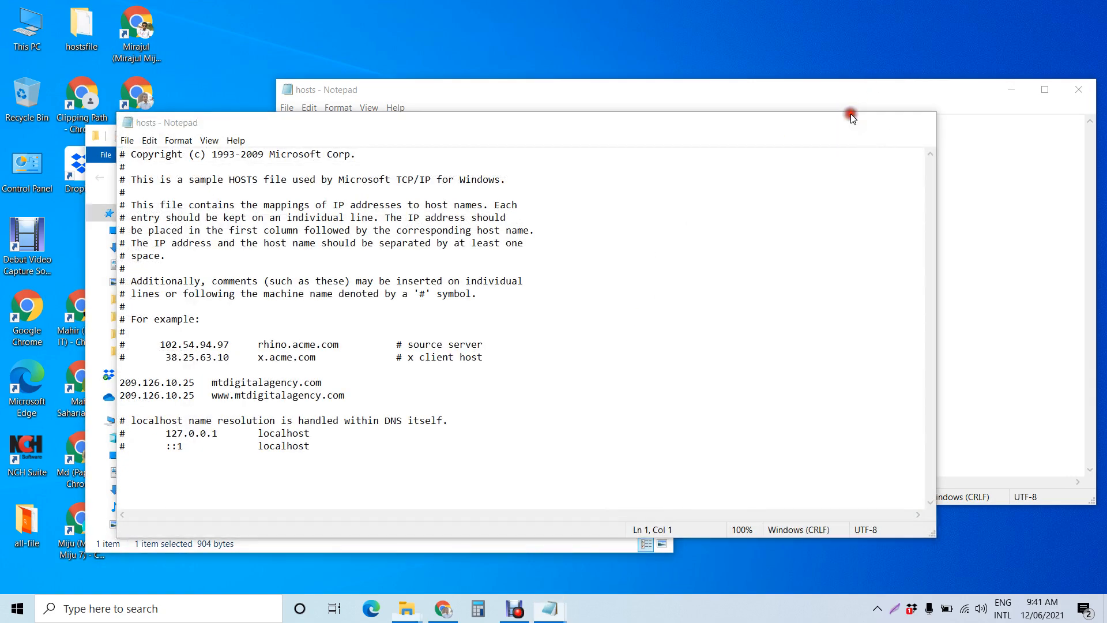
left_click(662, 141)
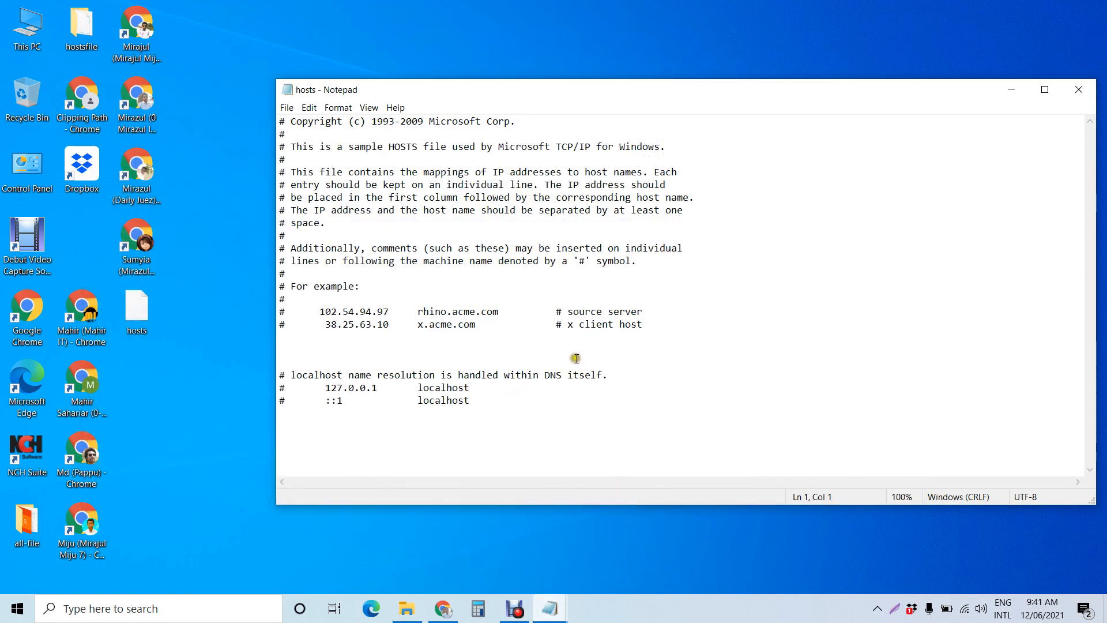
left_click(547, 351)
left_click(550, 608)
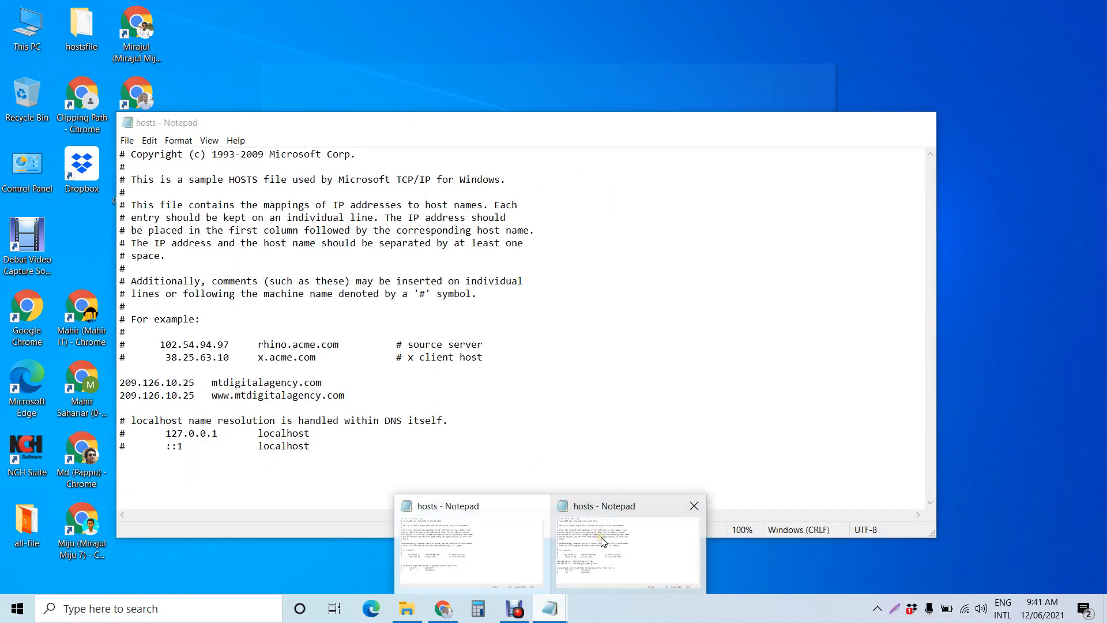
left_click(601, 541)
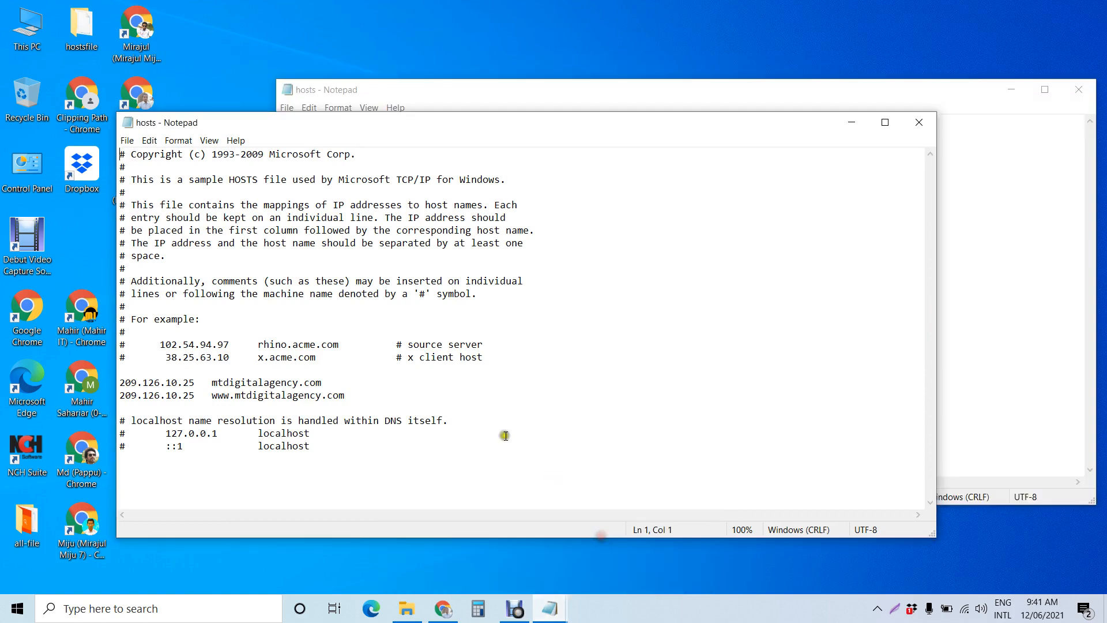
left_click(198, 381)
key("shift+Left")
key("shift+Left")
key("shift+Left")
key("shift+Left")
key("shift+Left")
key("shift+Left")
key("shift+Left")
key("shift+Left")
key("shift+Left")
key("shift+Left")
key("shift+Left")
key("shift+Left")
key("shift+Left")
key("ctrl+c")
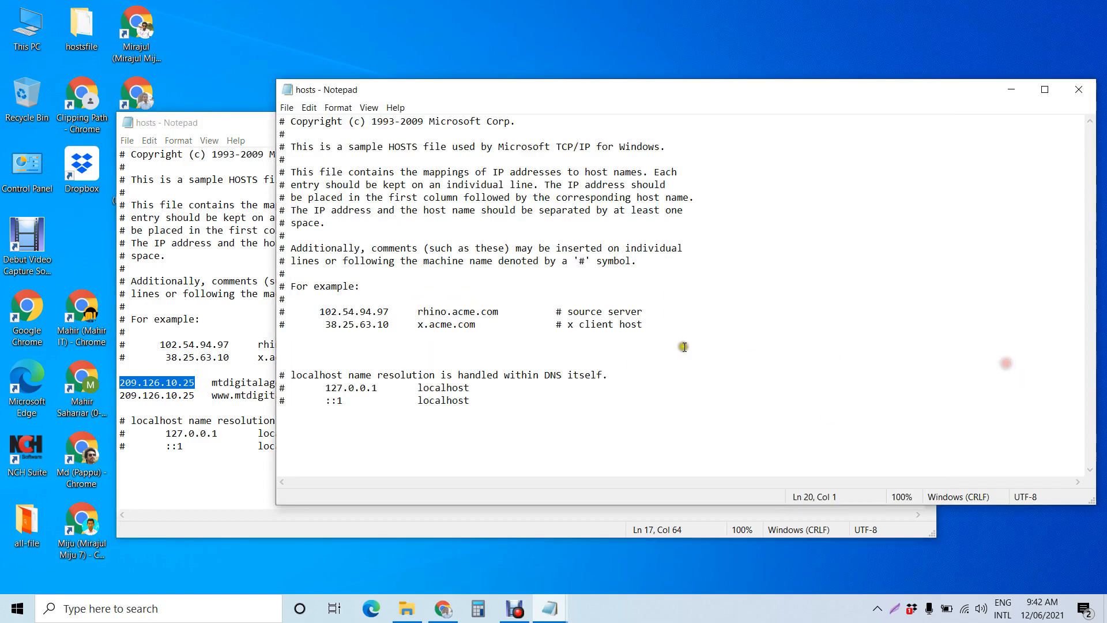
Step: Add blank lines after the example entries in the desktop hosts file and paste 209.126.10.25 there
left_click(682, 327)
key("Return")
key("Return")
key("Return")
key("Return")
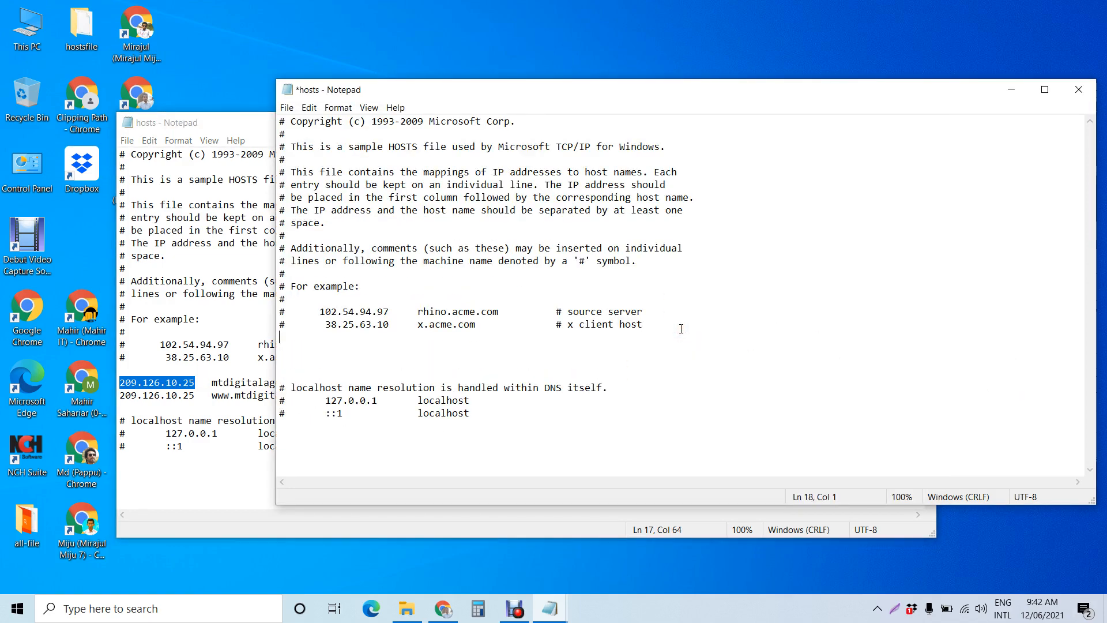
key("ctrl+v")
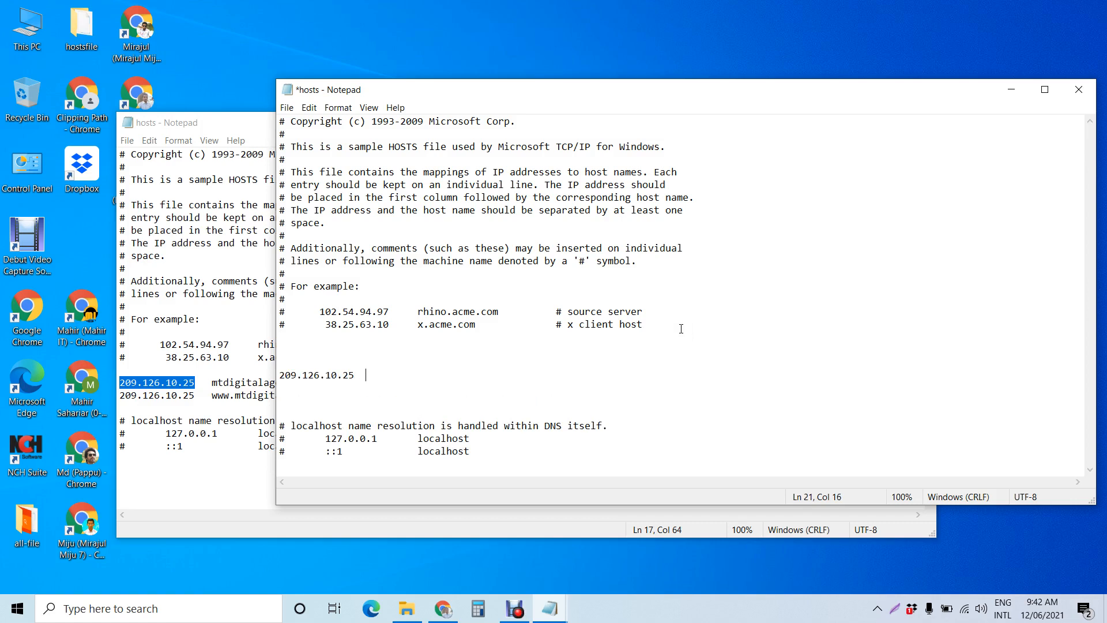
Step: Copy mtdigitalagency.com from the hostsfile entry and paste it after 209.126.10.25 in the desktop hosts file, starting a new line
left_click(240, 395)
left_click(323, 382)
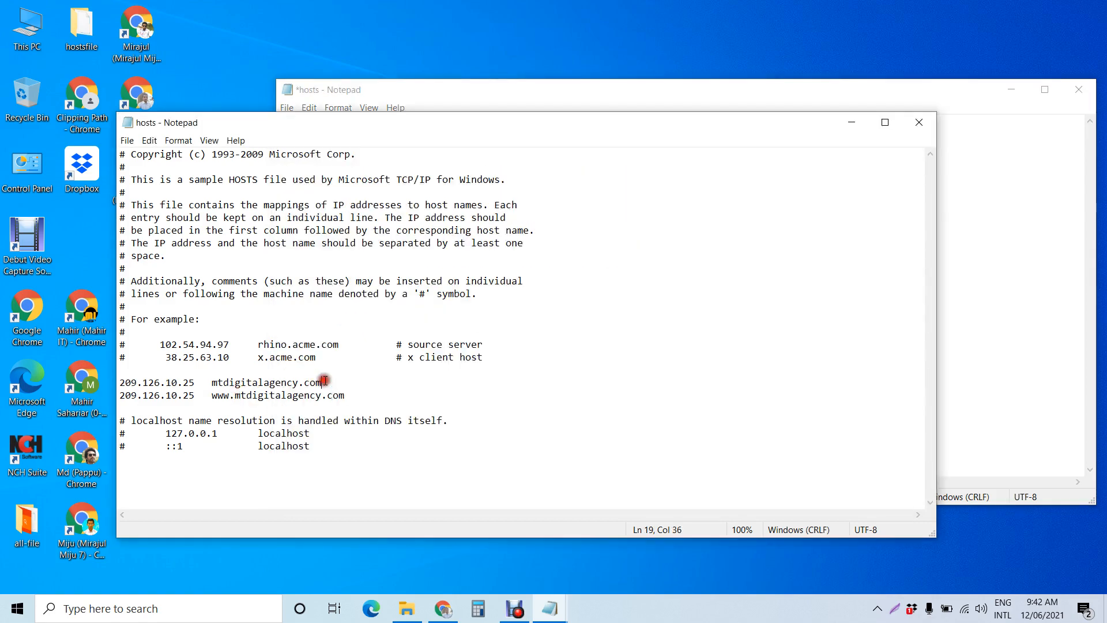
key("shift+Left")
key("shift+Left")
key("shift+Left")
key("shift+Left")
key("shift+Left")
key("shift+Left")
key("shift+Left")
key("shift+Left")
key("shift+Left")
key("shift+Left")
key("shift+Left")
key("shift+Left")
key("shift+Left")
key("shift+Left")
key("shift+Left")
key("shift+Left")
key("shift+Left")
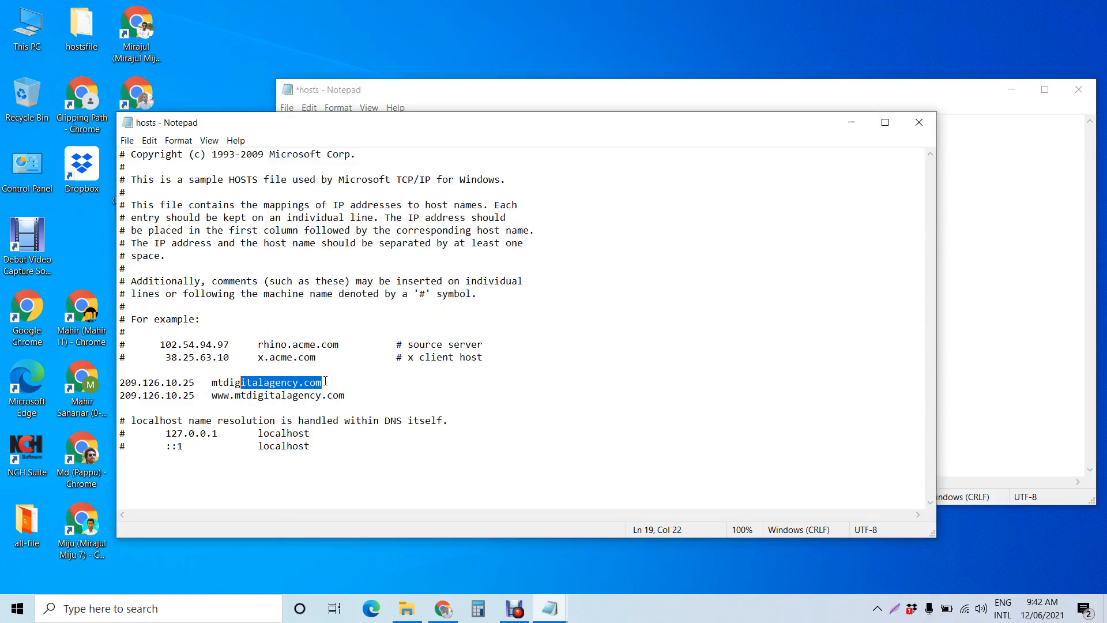
key("shift+Left")
key("shift+Left")
key("ctrl+c")
left_click(1057, 287)
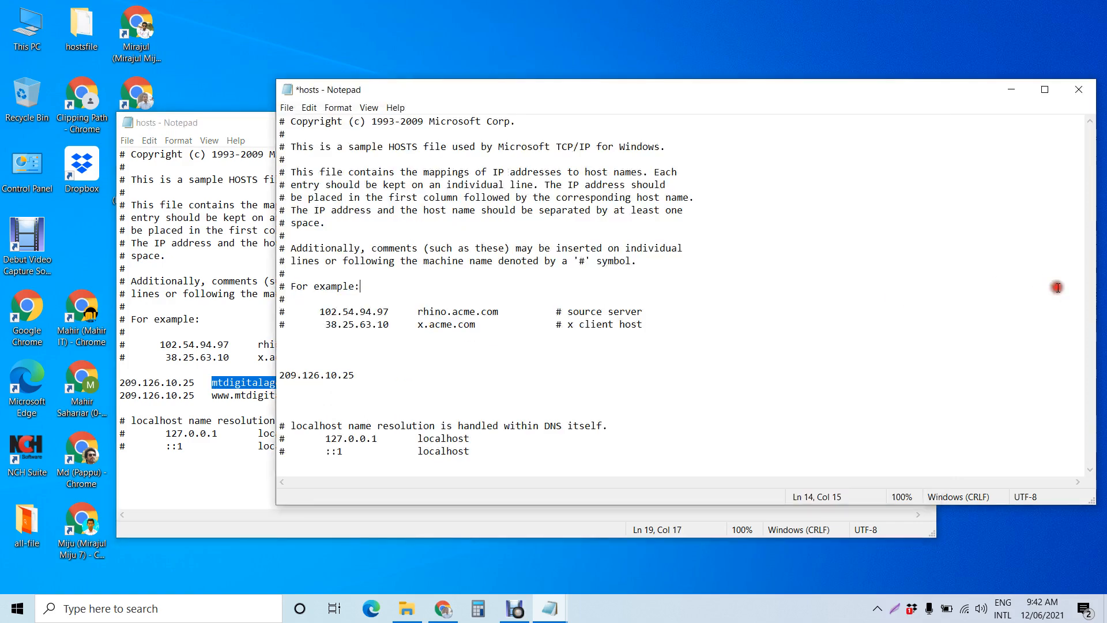
left_click(446, 376)
key("ctrl+v")
key("Return")
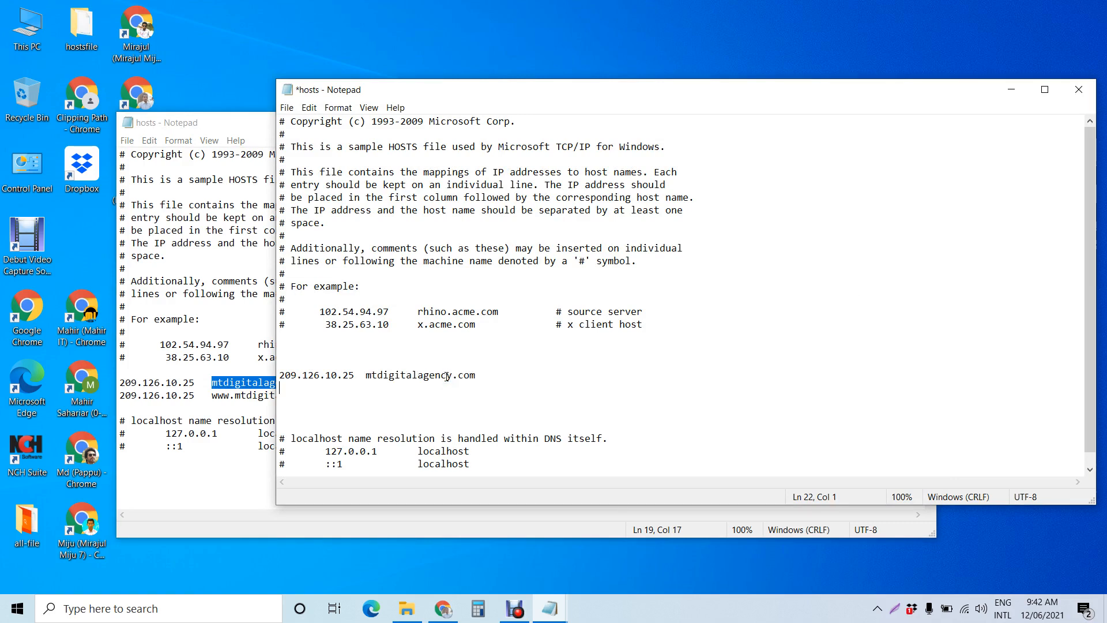
Step: Copy the IP address 209.126.10.25 from the second hostsfile entry and paste it on the new line of the desktop hosts file
left_click(193, 397)
double_click(193, 398)
key("ctrl+c")
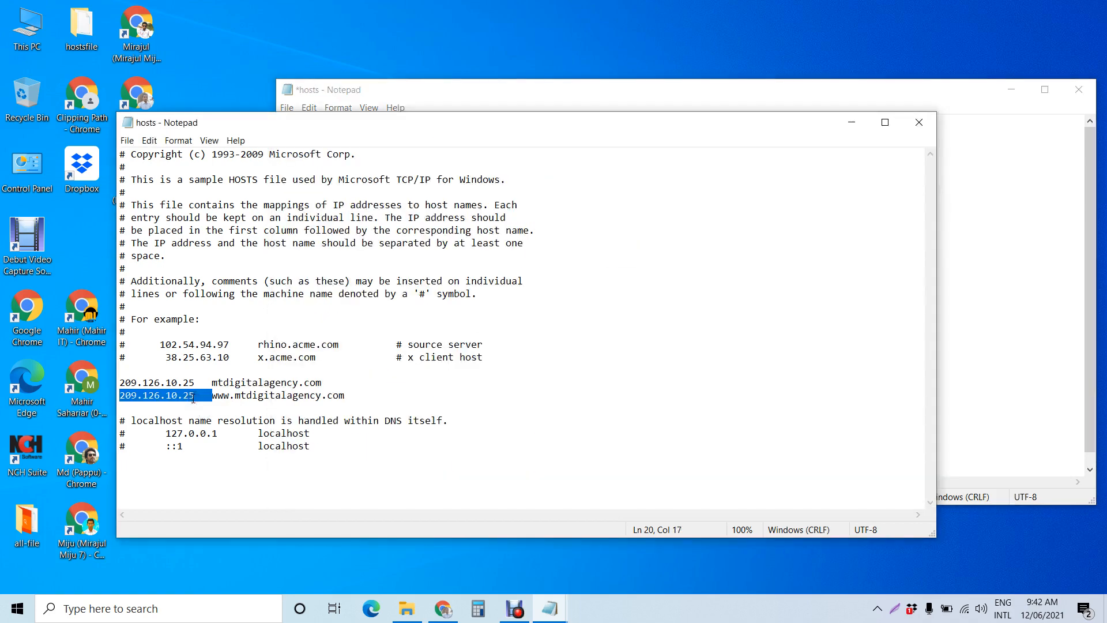
left_click(960, 390)
key("ctrl+v")
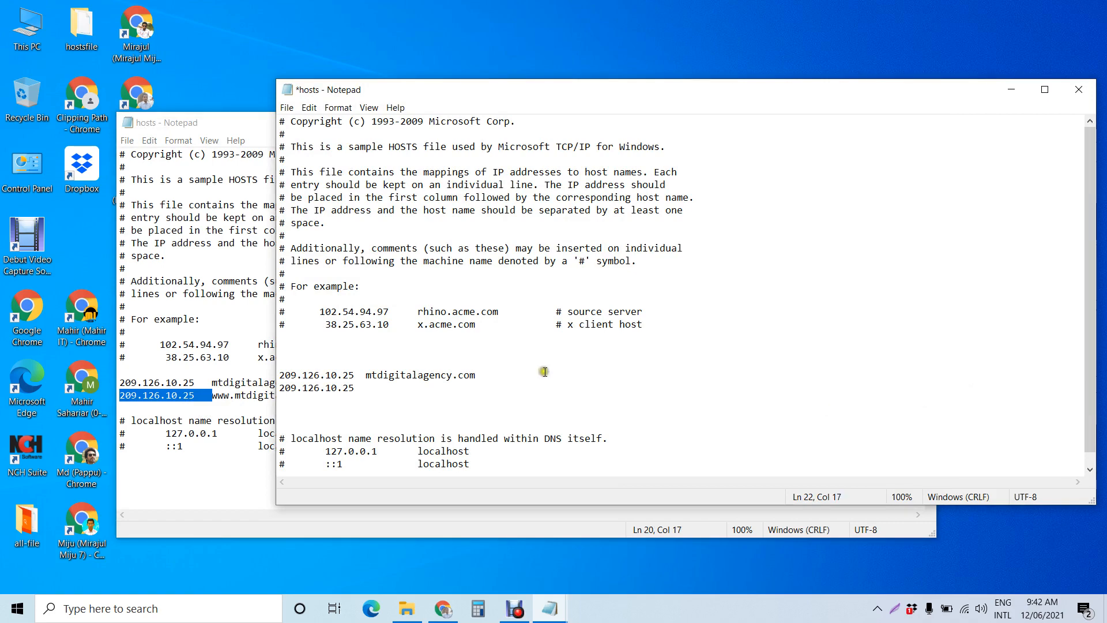
left_click(259, 395)
double_click(260, 395)
key("ctrl+c")
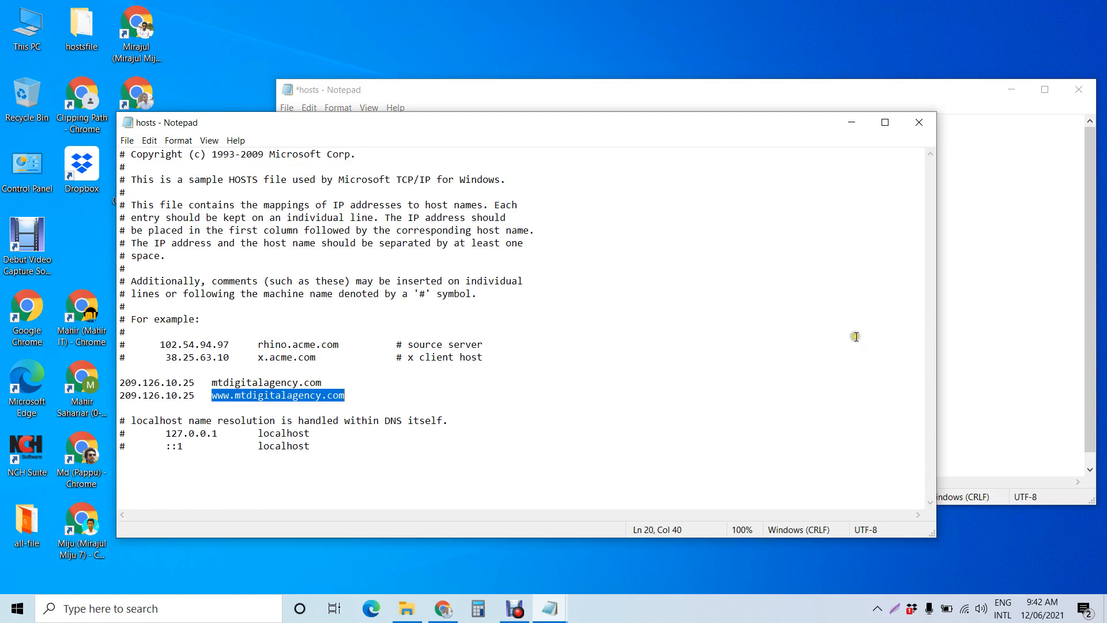
left_click(997, 327)
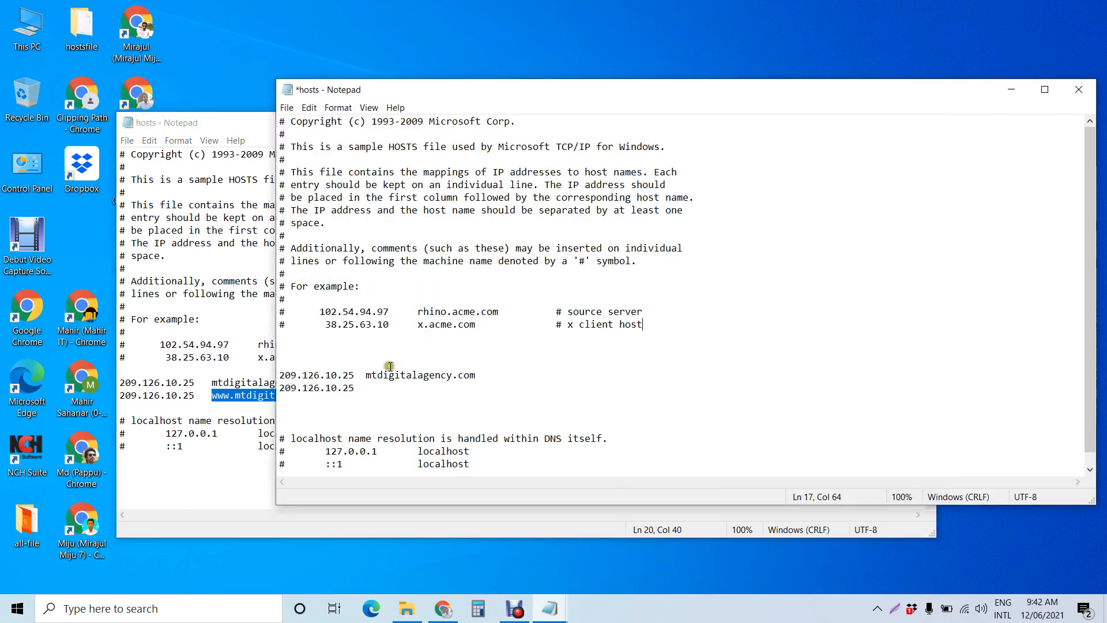
left_click(379, 389)
key("ctrl+v")
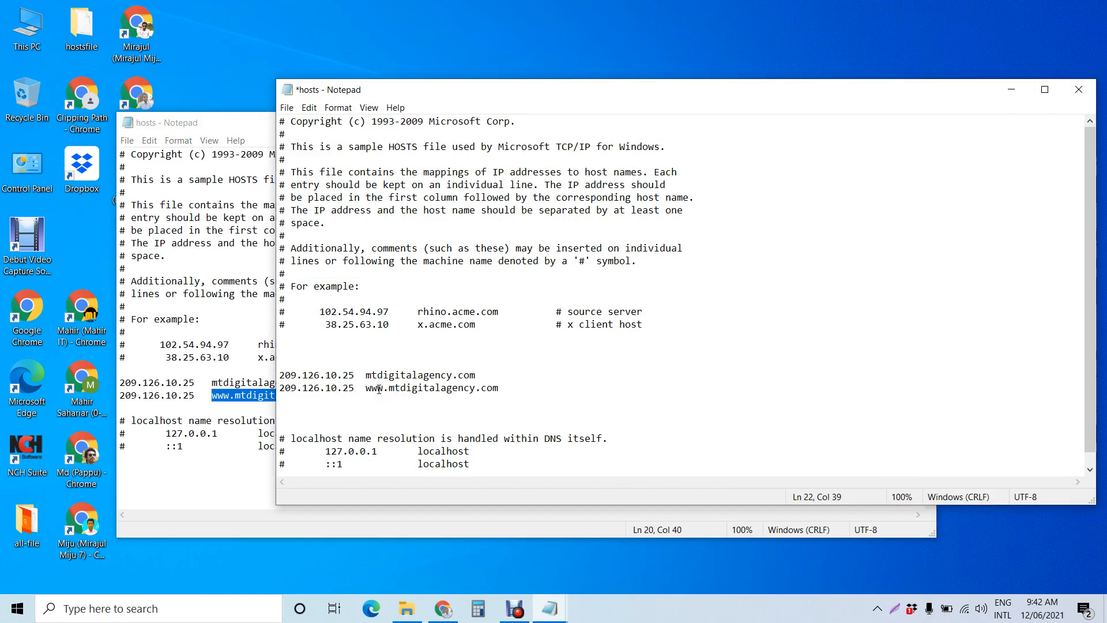
key("Return")
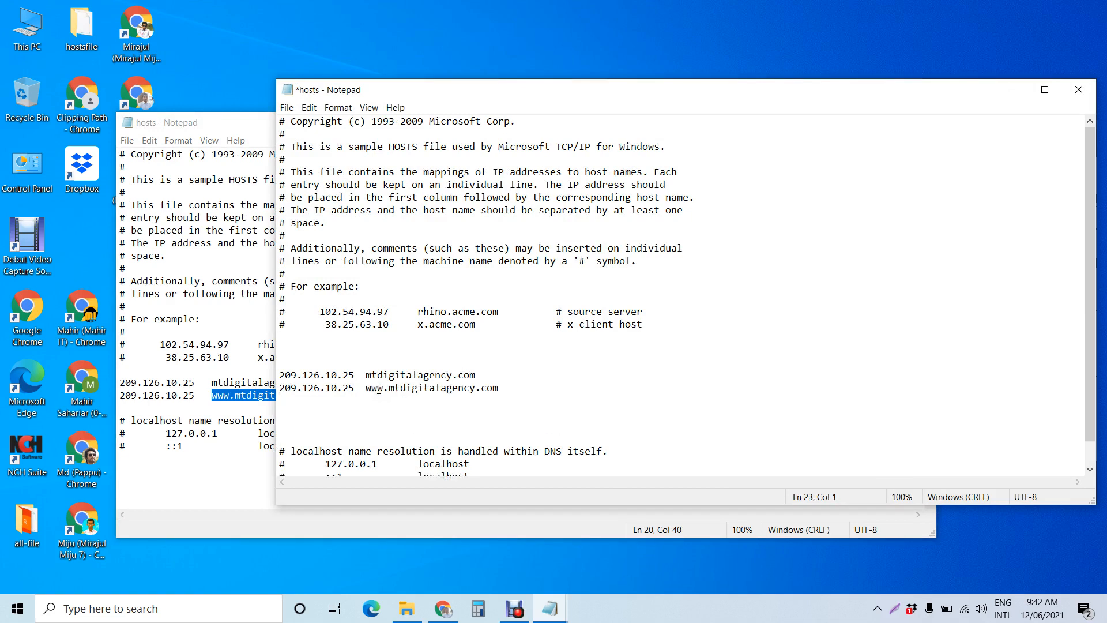
Step: Save the desktop hosts file and close both Notepad windows
key("ctrl+s")
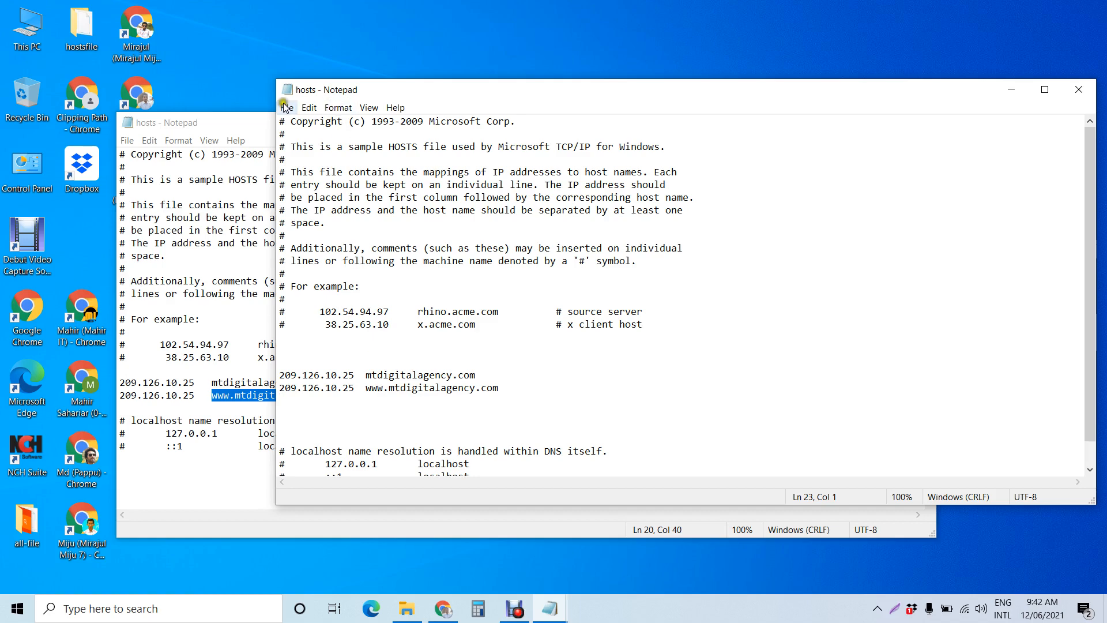
left_click(252, 123)
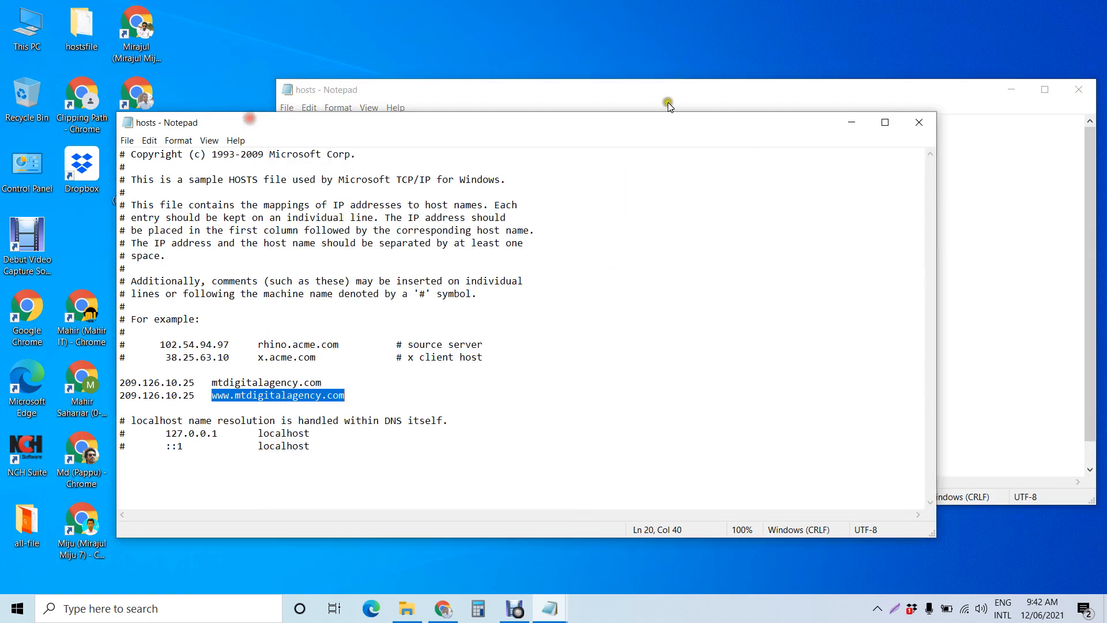
left_click(927, 127)
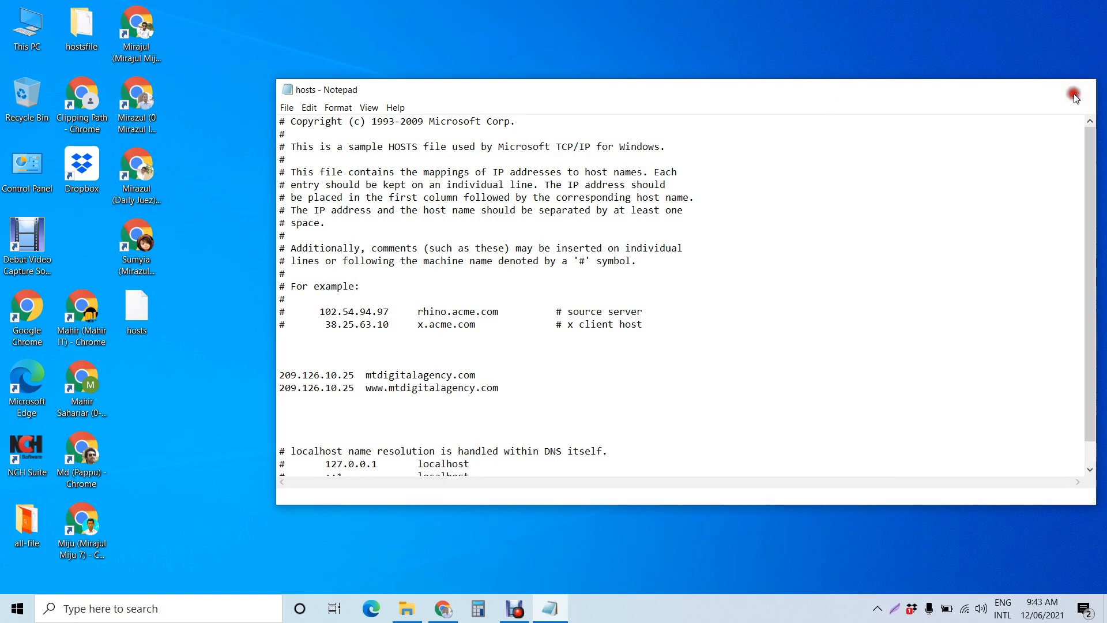
left_click(1076, 93)
Step: Reopen the desktop hosts file with Notepad to check the two new entries, then close it
double_click(127, 312)
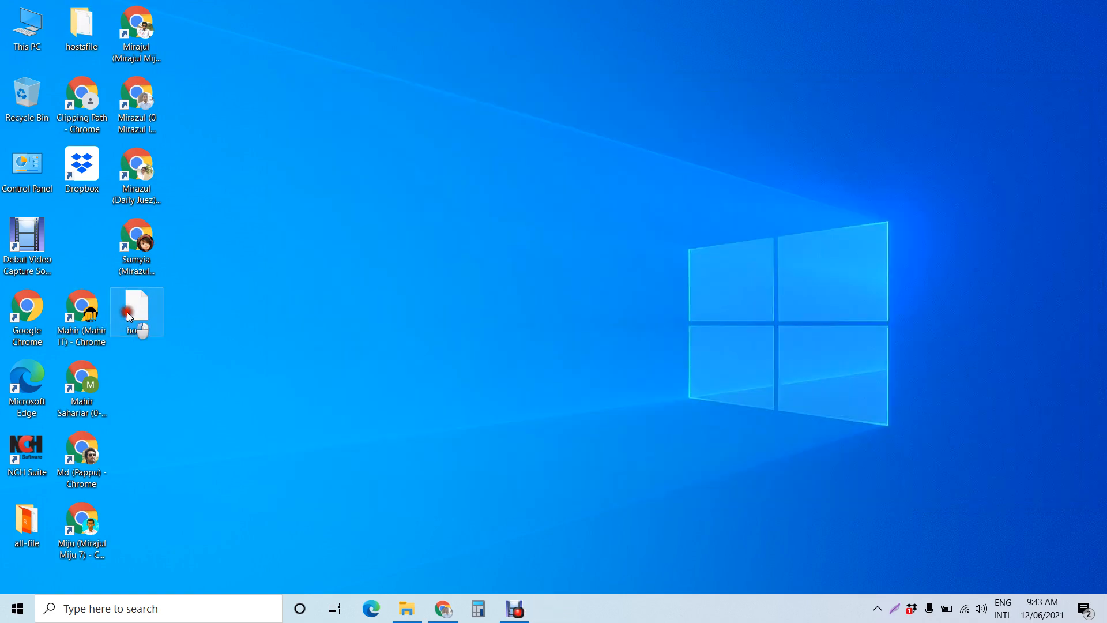
left_click(456, 316)
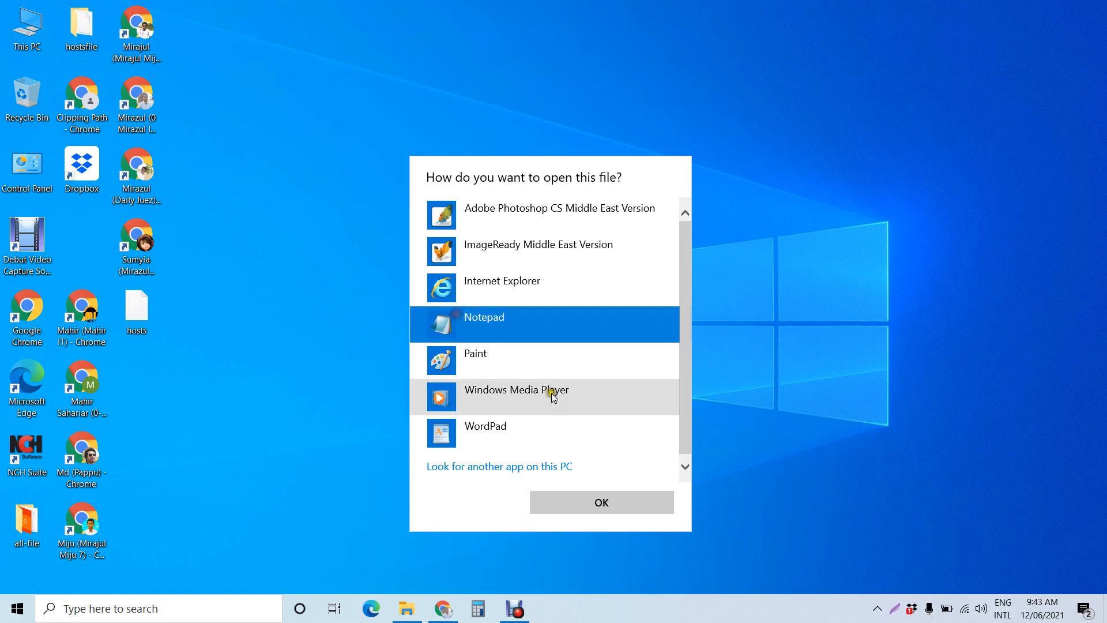
left_click(578, 499)
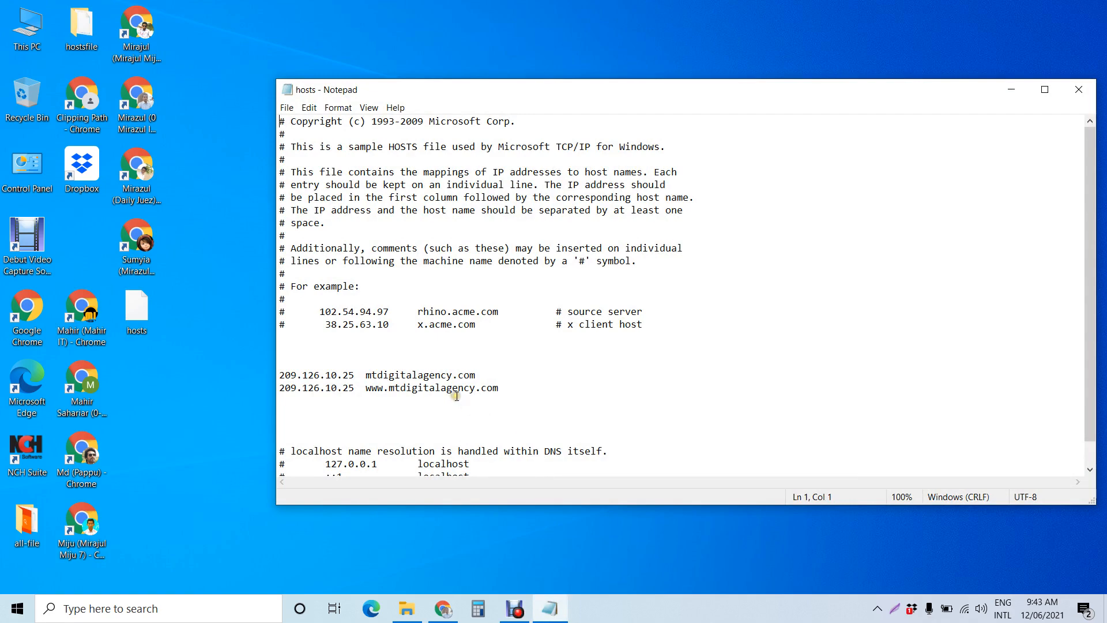
left_click(513, 608)
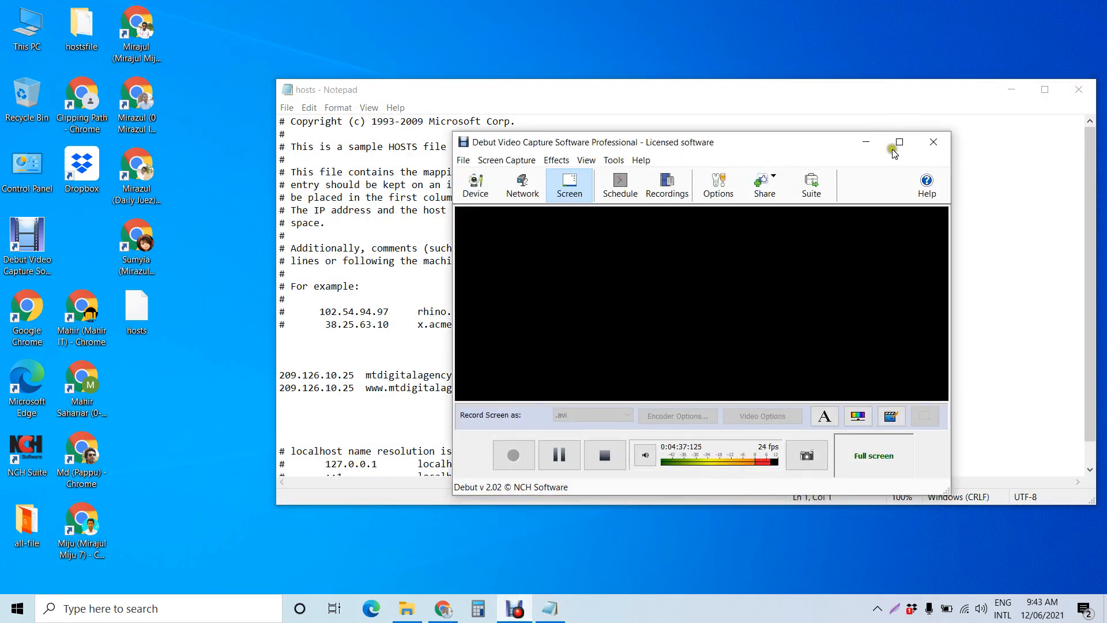
left_click(864, 143)
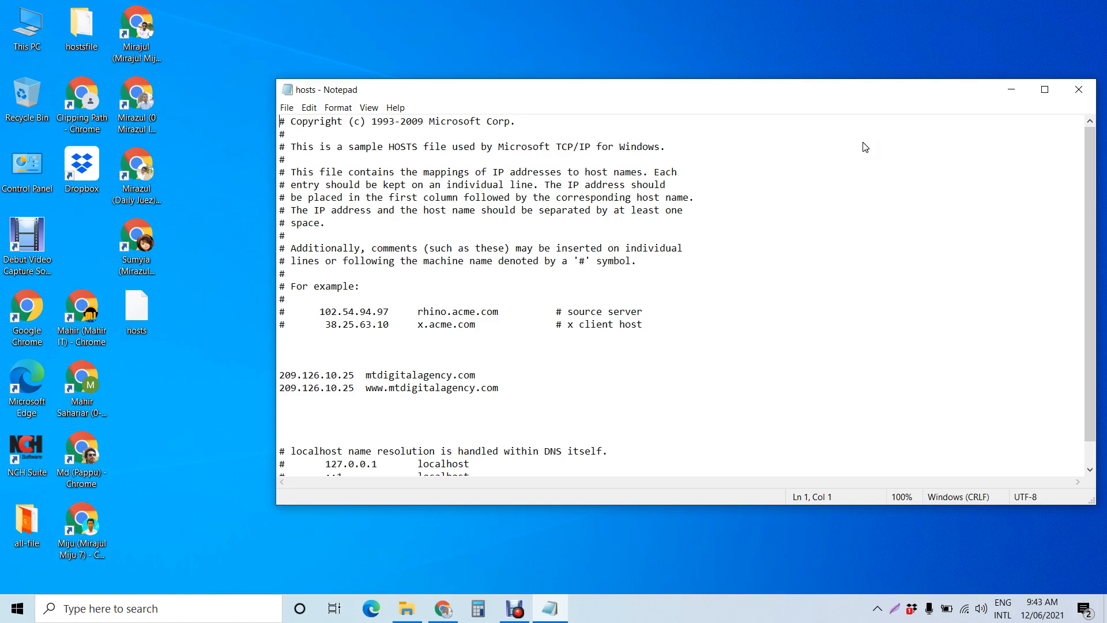
left_click(471, 400)
left_click(1078, 90)
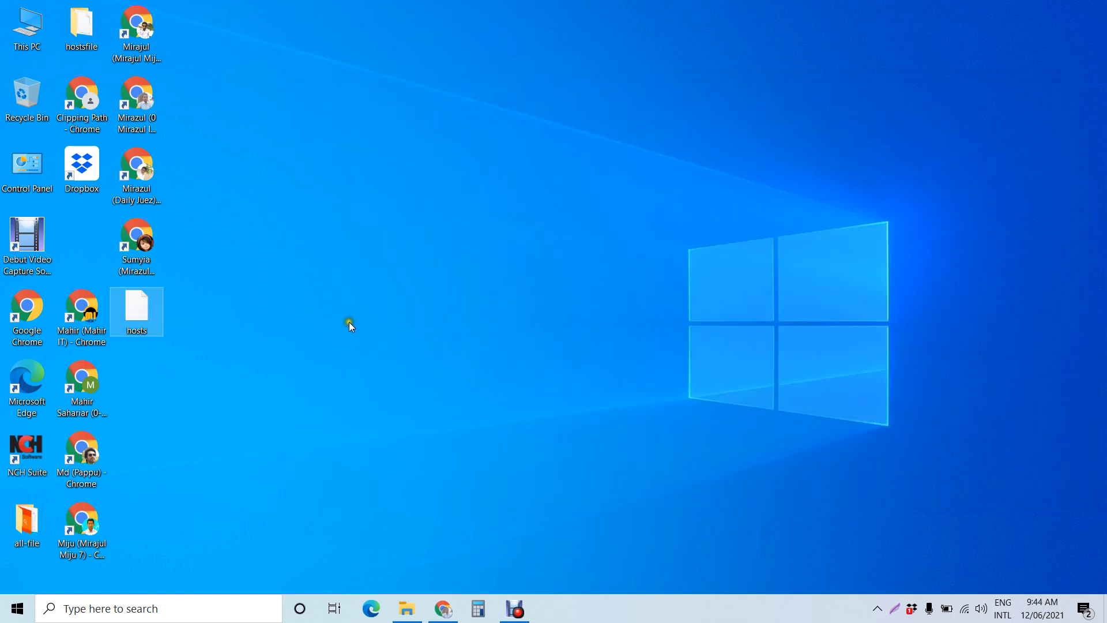
Step: Copy the desktop hosts file into the System32\drivers\etc folder, replacing the existing hosts file
left_click(408, 607)
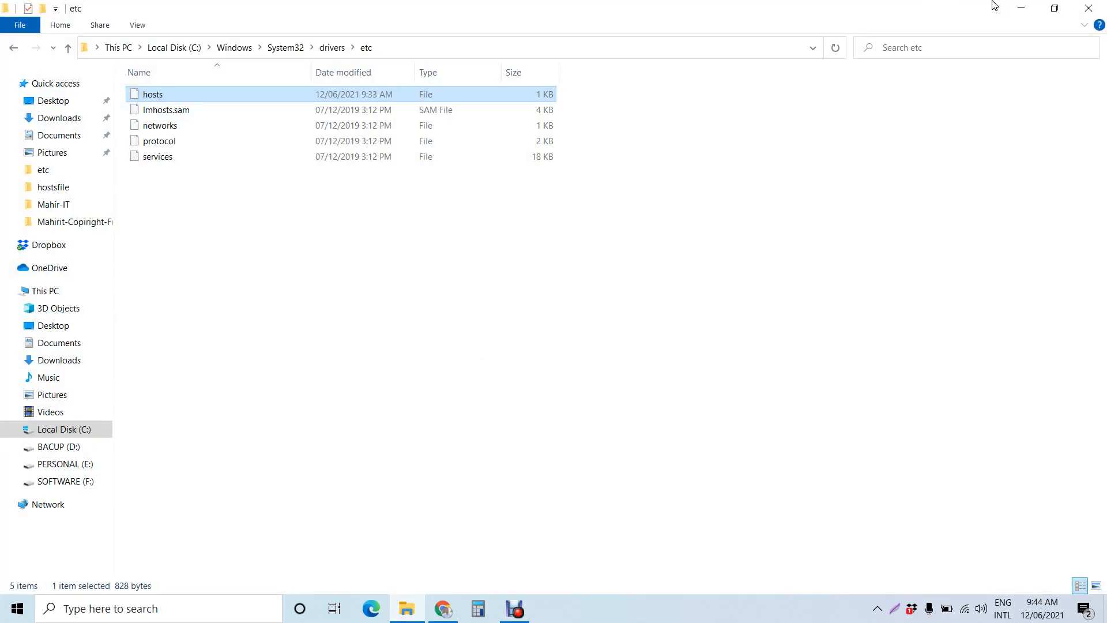
left_click(1055, 8)
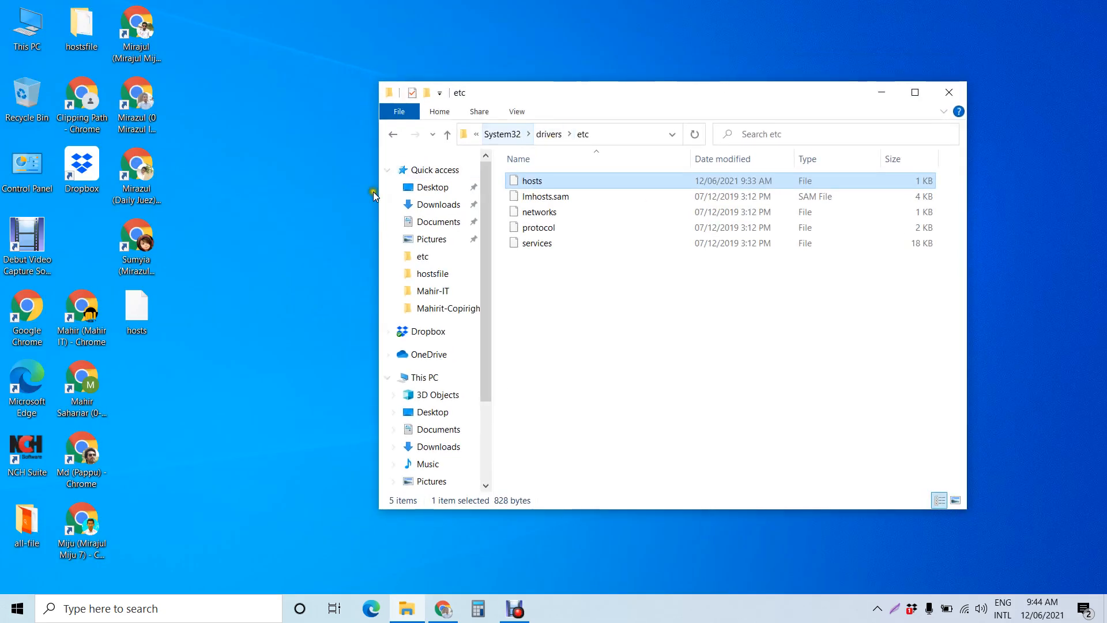
left_click(149, 315)
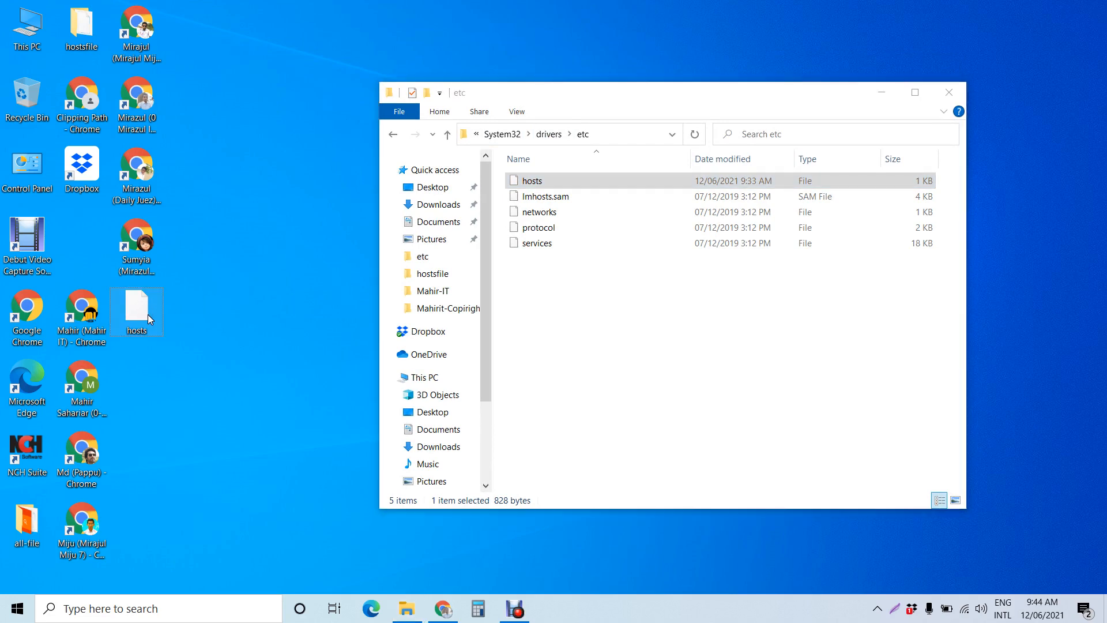
left_click(583, 302)
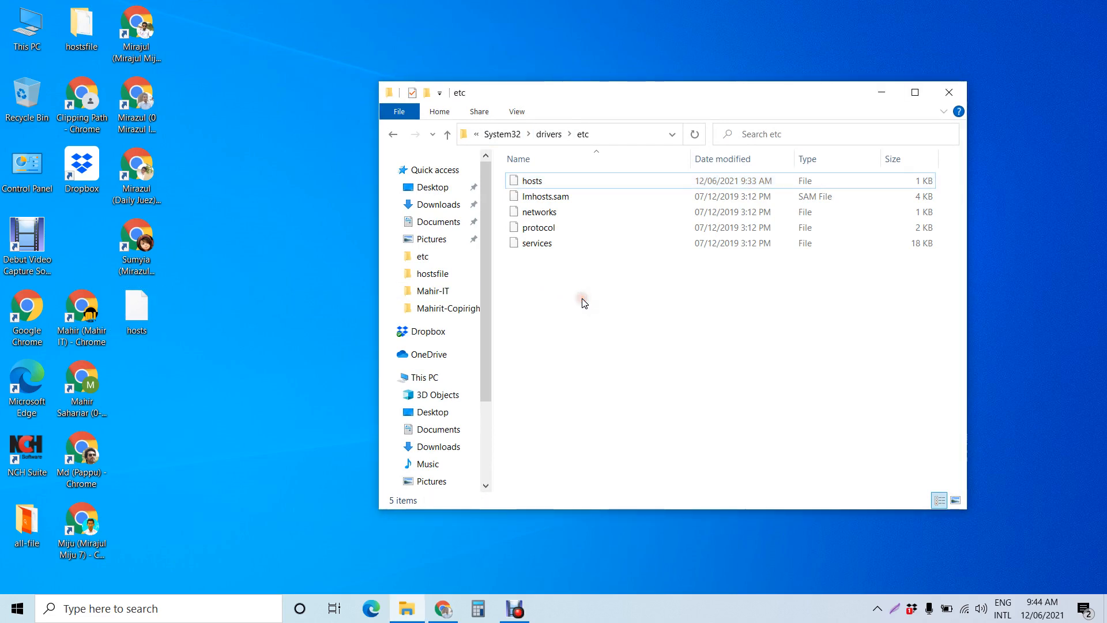
key("ctrl+v")
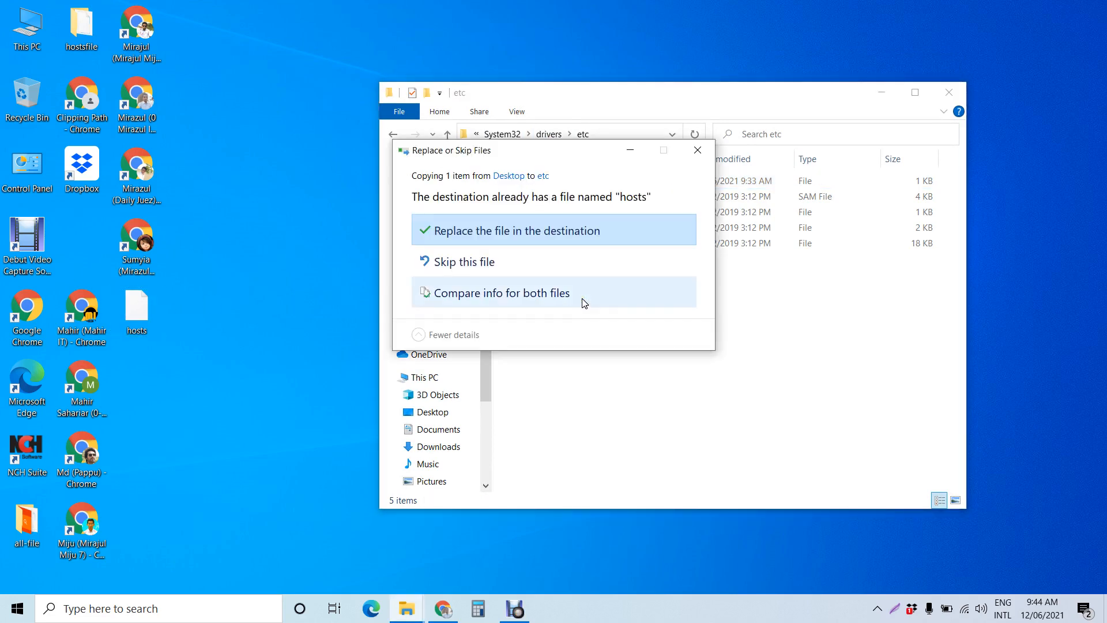
left_click(503, 233)
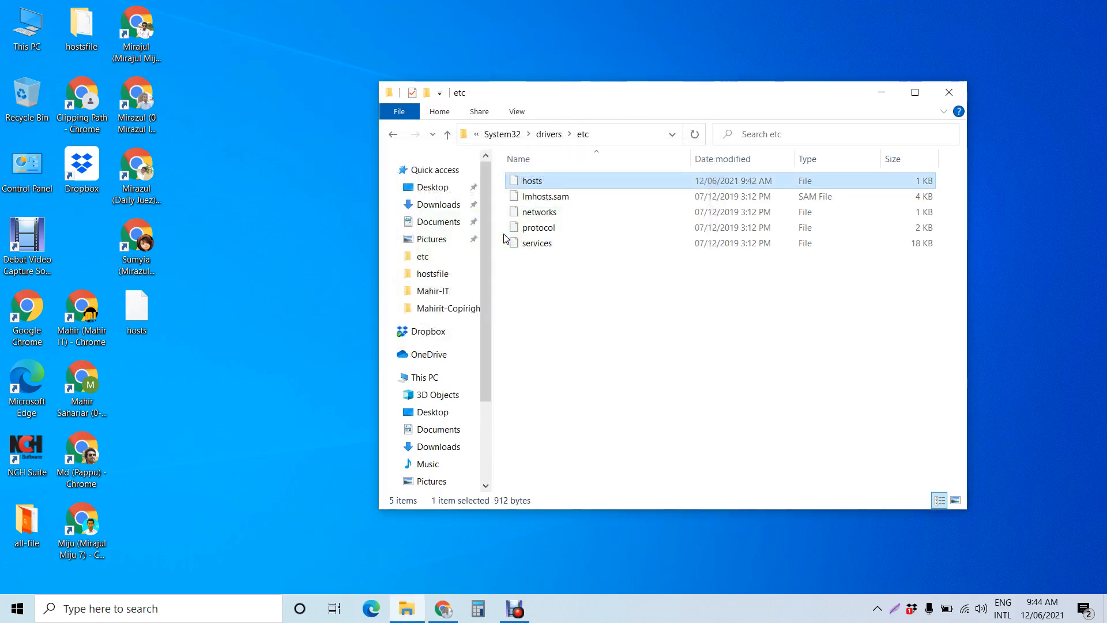
Step: Switch to Chrome, reload the mtdigitalagency.com page, and open the Mahir IT tab
left_click(443, 608)
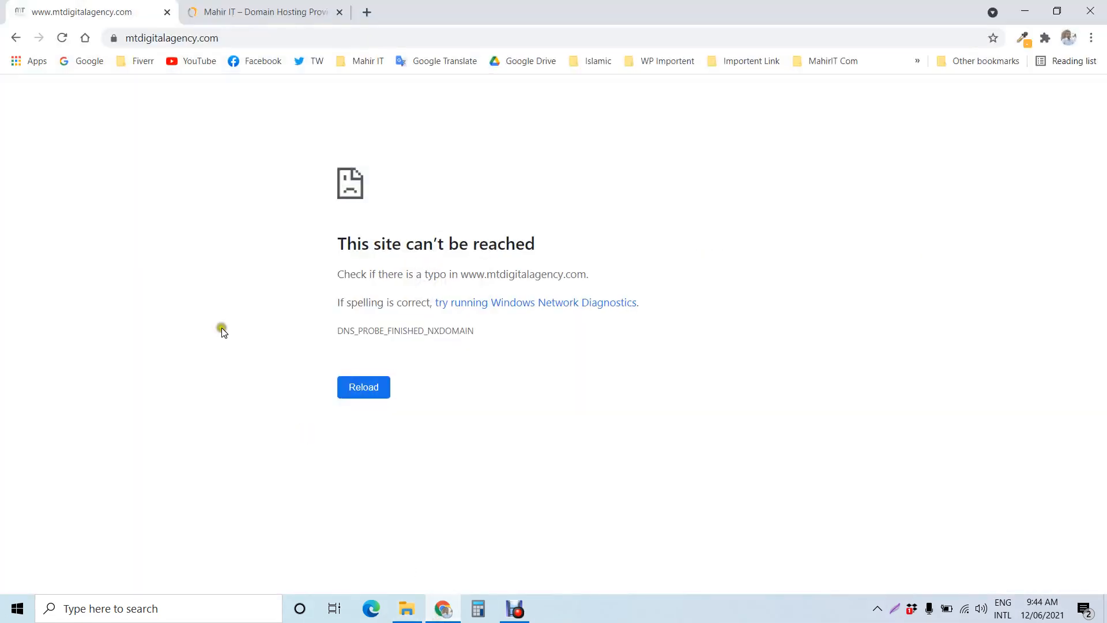
left_click(62, 38)
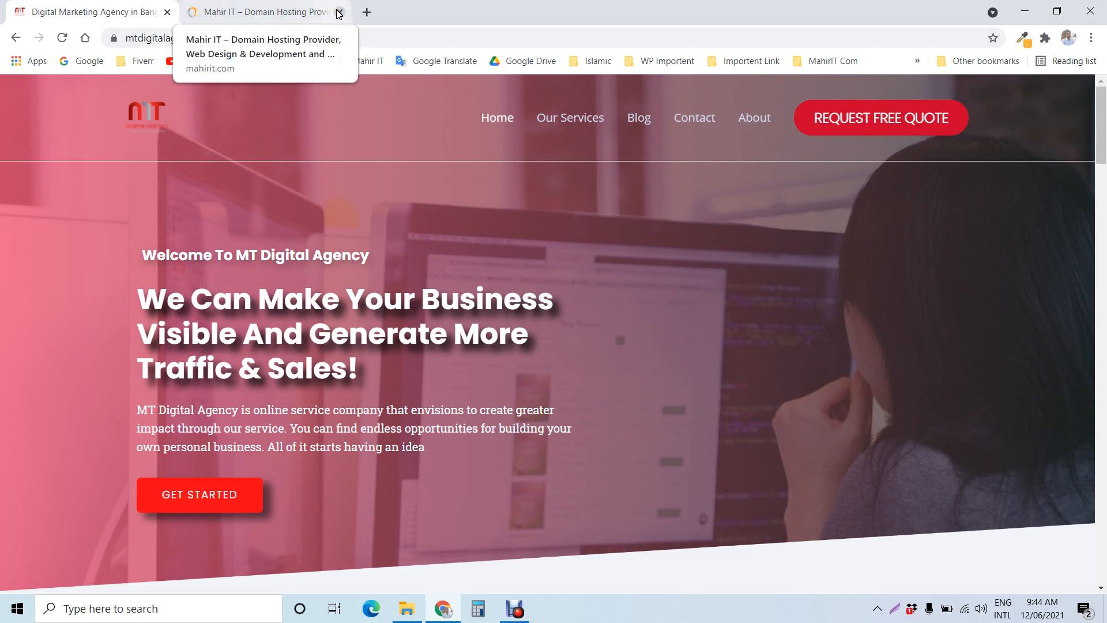
left_click(283, 13)
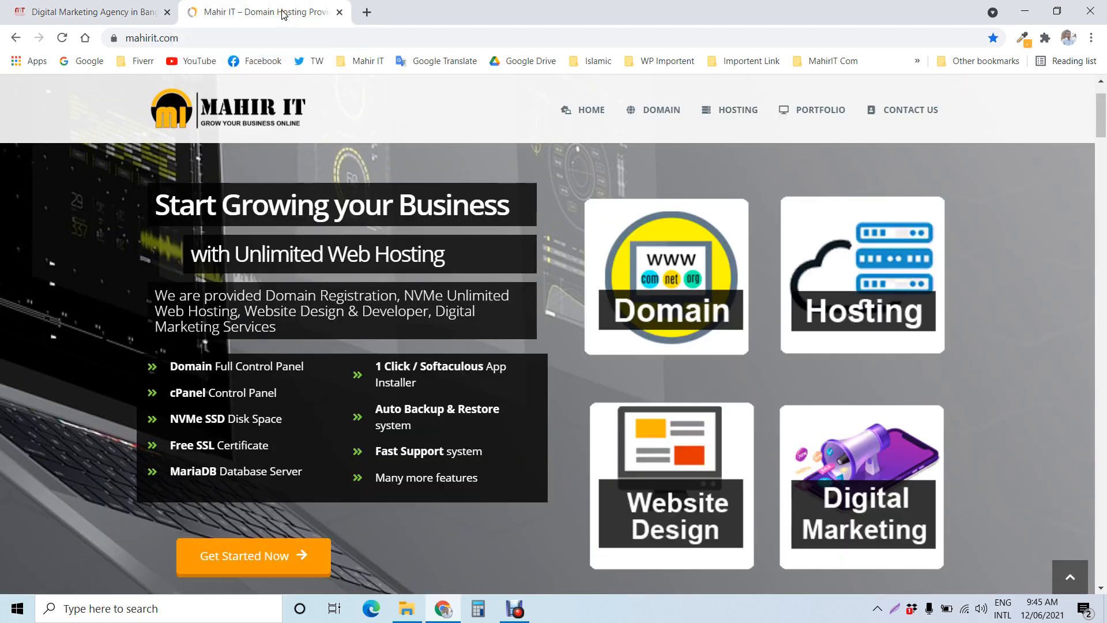